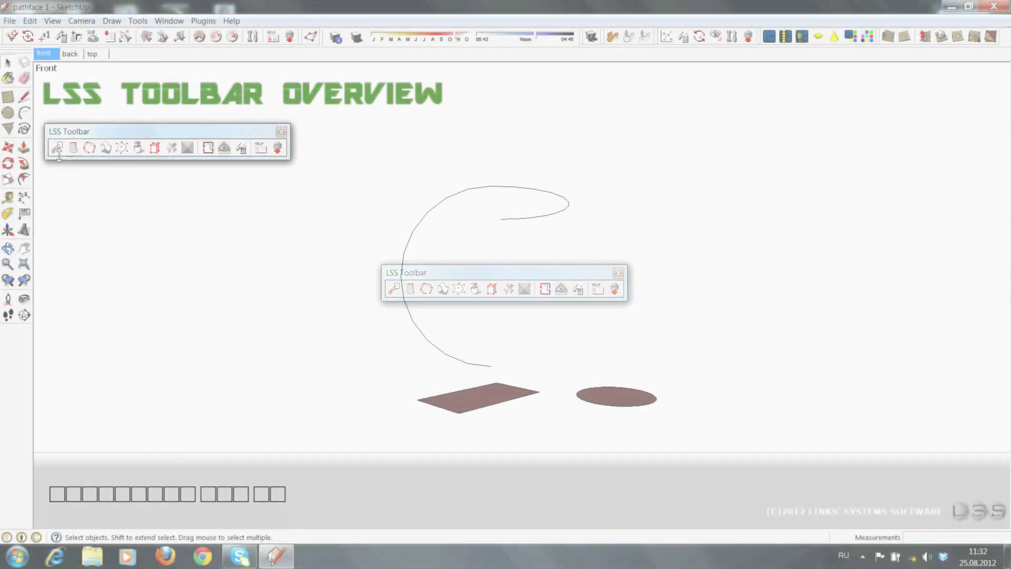
# In 2 Faces + Path, pick the rectangle as first face, the ellipse as second, and the arc as path
pyautogui.click(58, 150)
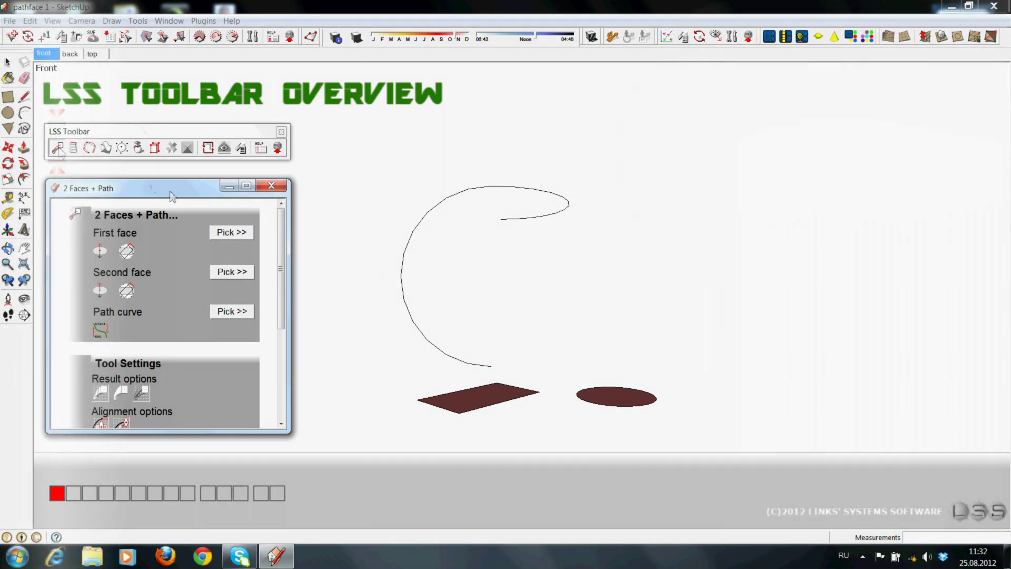
pyautogui.click(231, 232)
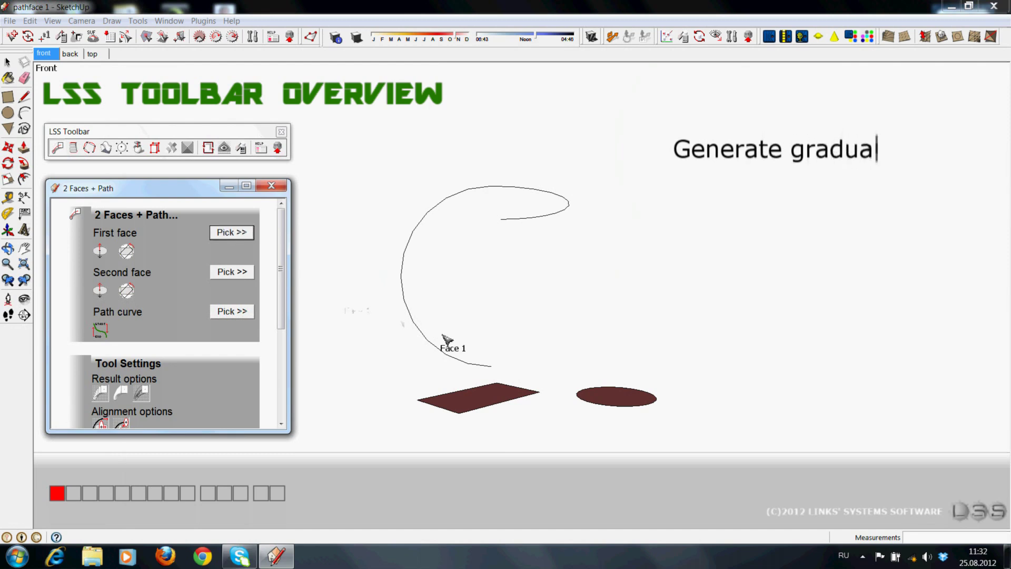
pyautogui.click(458, 403)
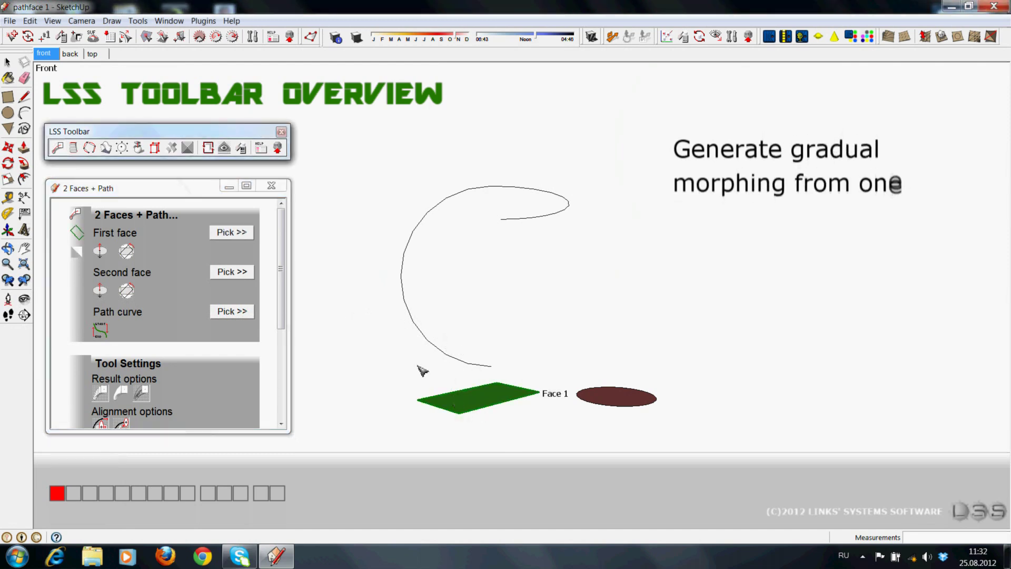
pyautogui.click(220, 275)
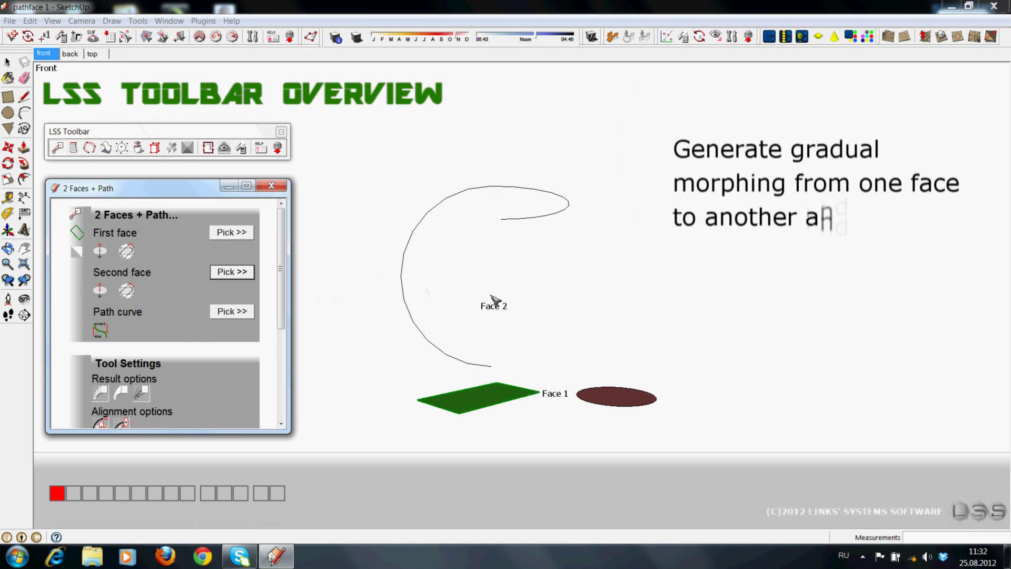
pyautogui.click(598, 396)
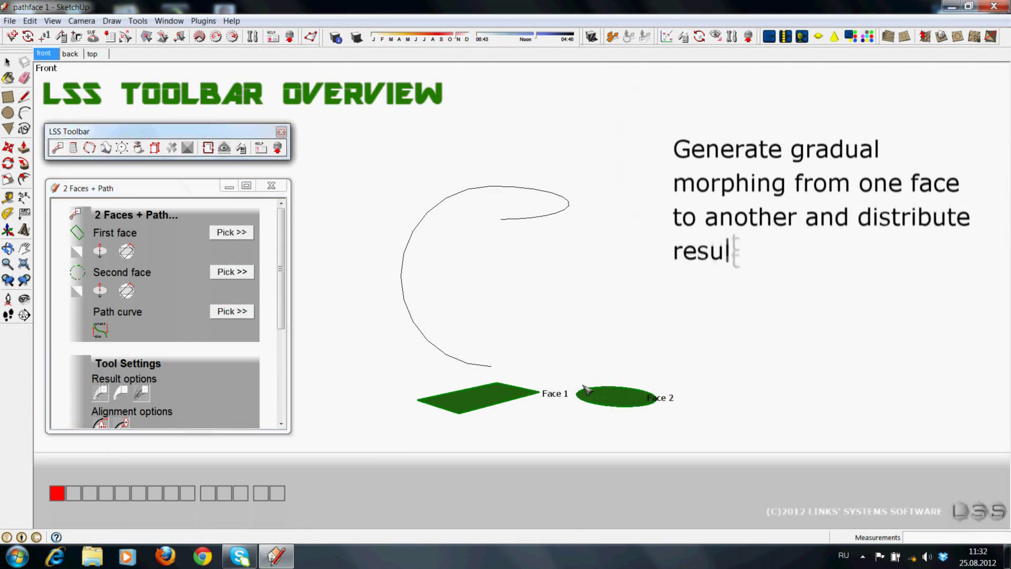
pyautogui.click(247, 311)
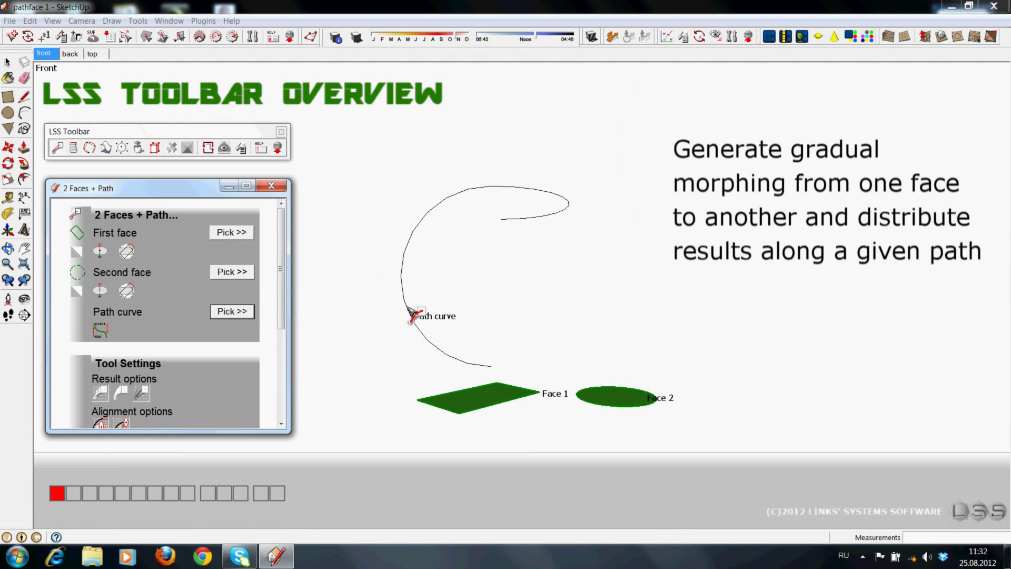
pyautogui.click(409, 314)
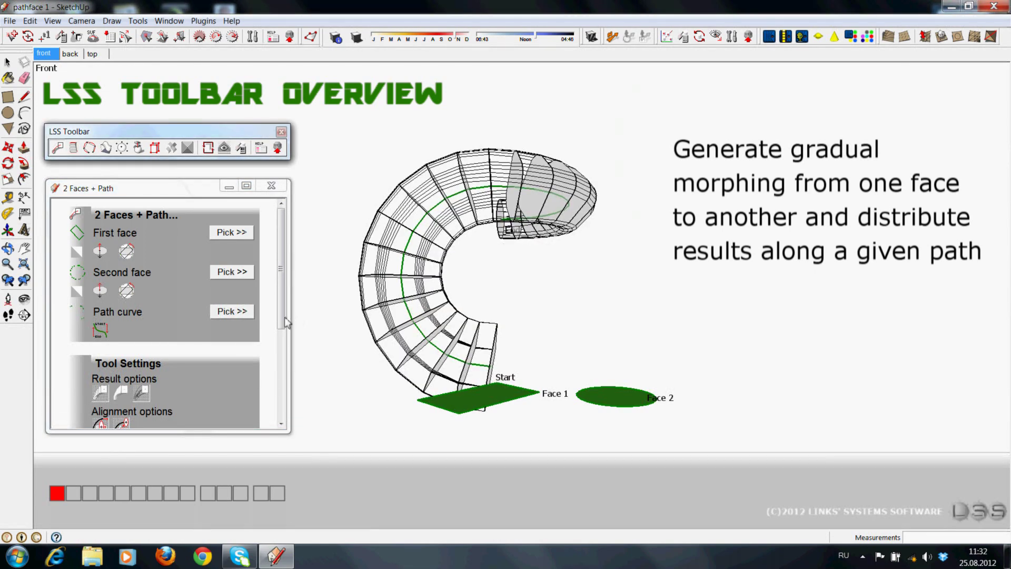
# Apply the rectangle-to-ellipse morph along the arc and check it from the back, top and front scenes
pyautogui.moveTo(284, 322); pyautogui.dragTo(279, 411)
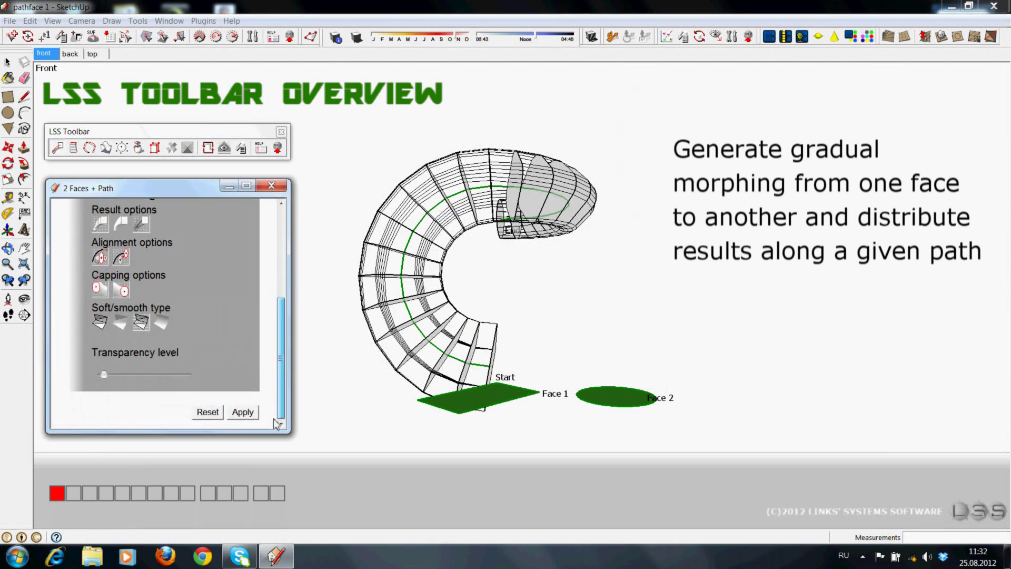
pyautogui.click(243, 412)
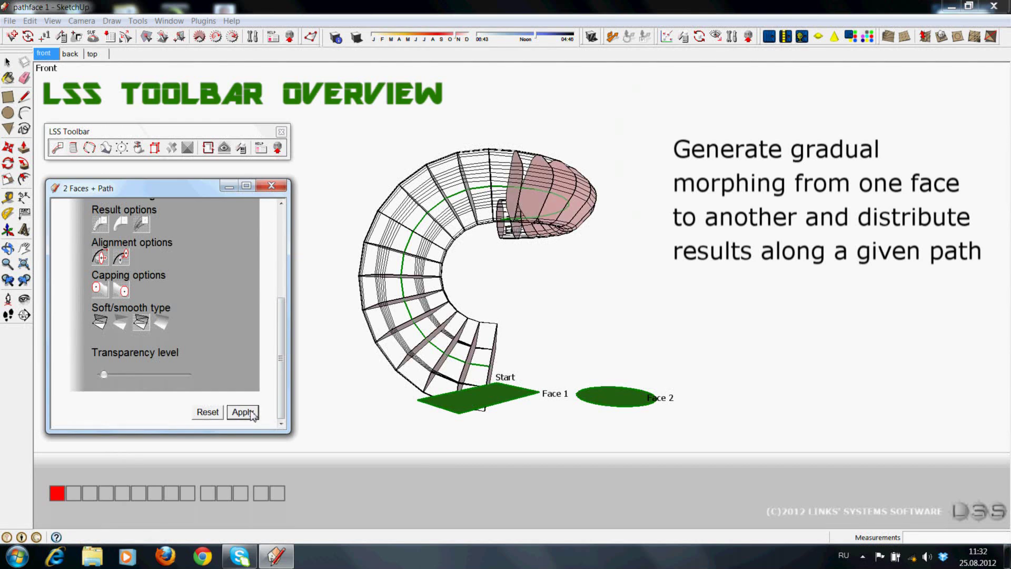
pyautogui.click(71, 55)
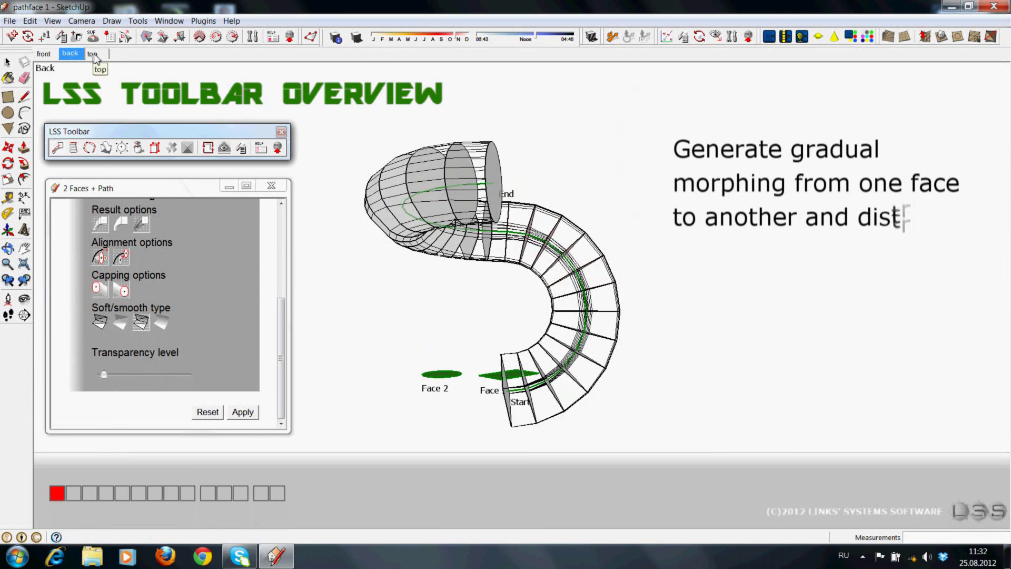
pyautogui.click(94, 53)
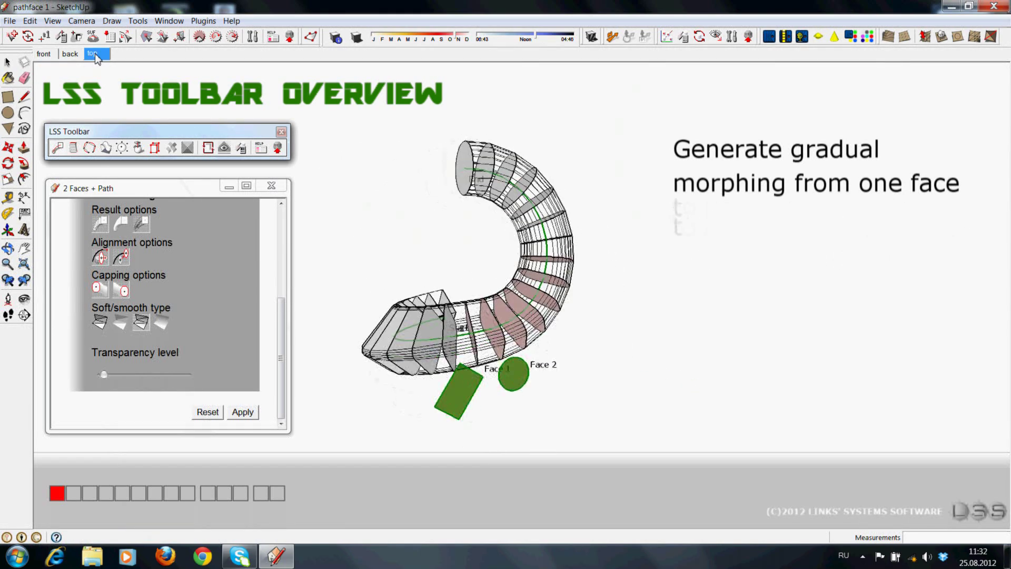
pyautogui.click(44, 54)
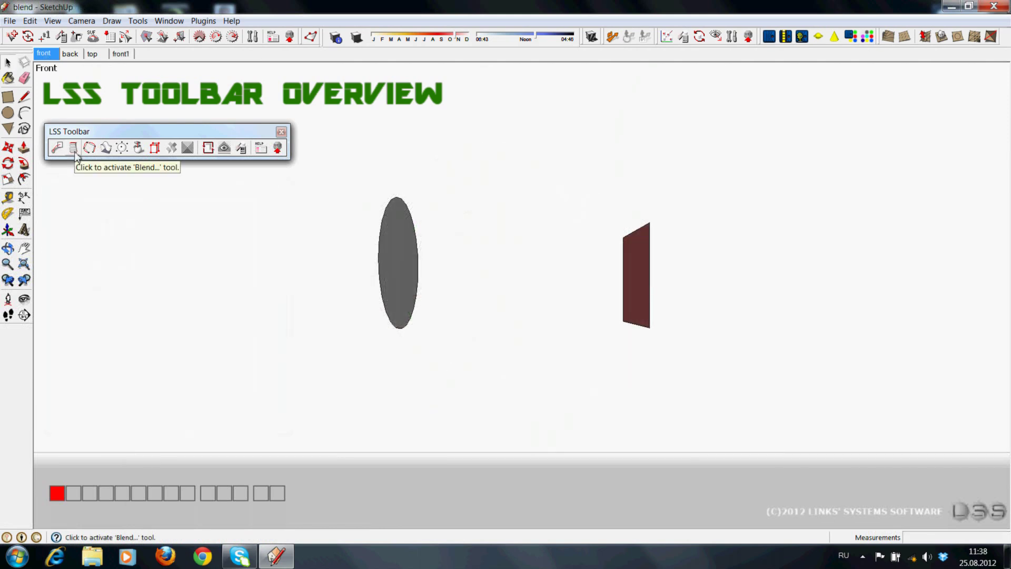
# In the Blend tool, pick the grey ellipse as first entity and the brown face as second
pyautogui.click(73, 148)
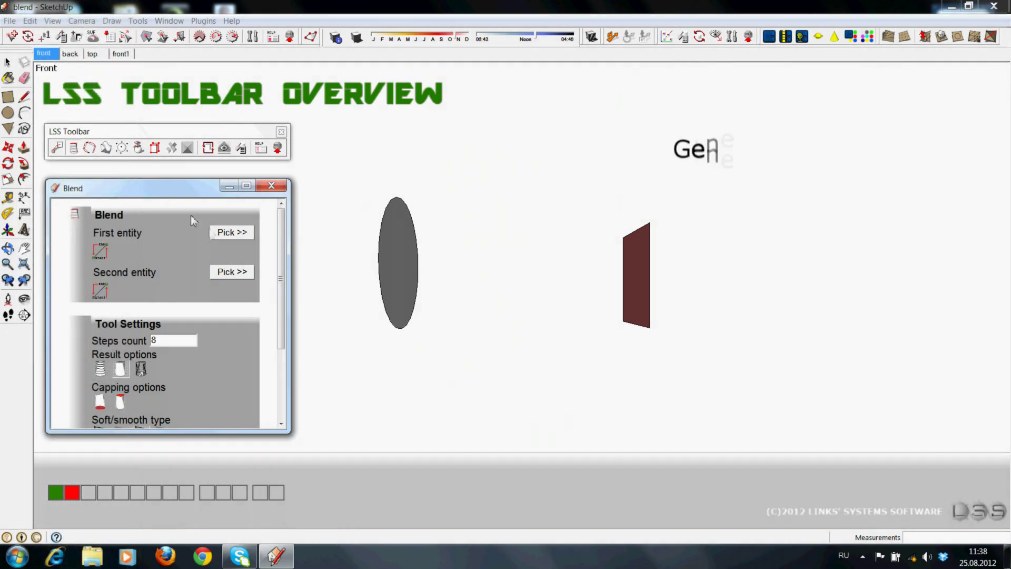
pyautogui.click(220, 235)
pyautogui.click(412, 261)
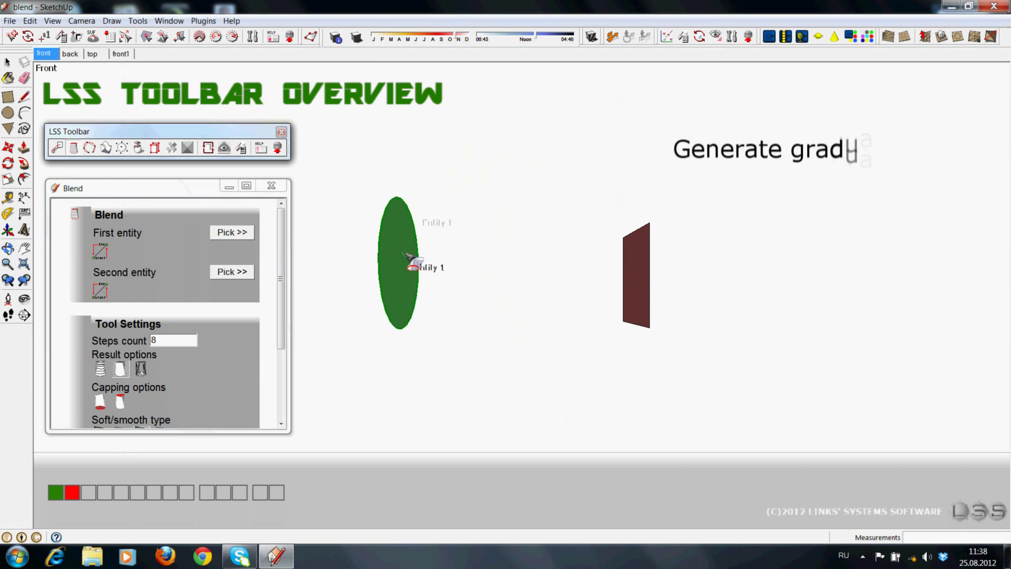
pyautogui.click(221, 274)
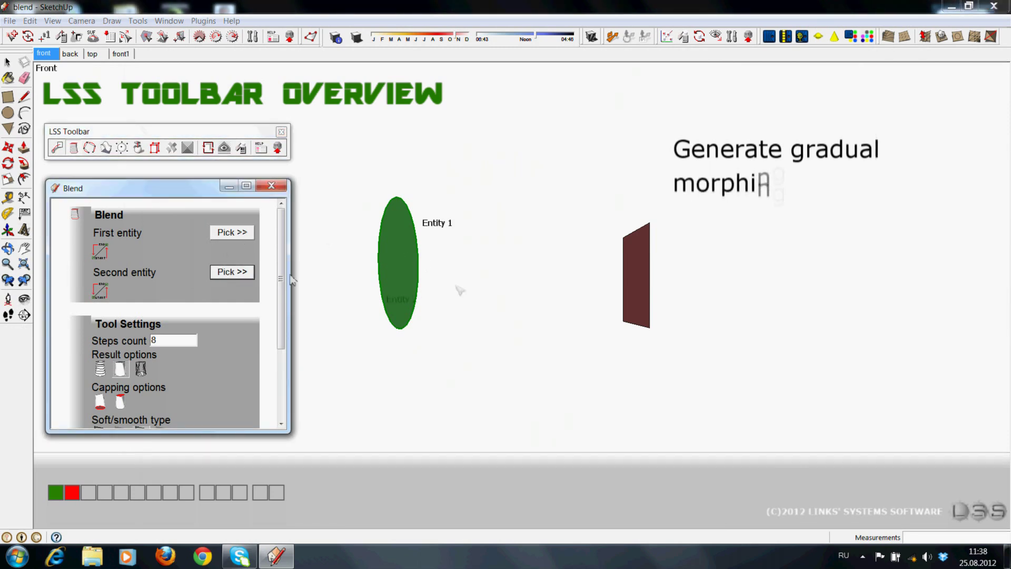
pyautogui.click(640, 285)
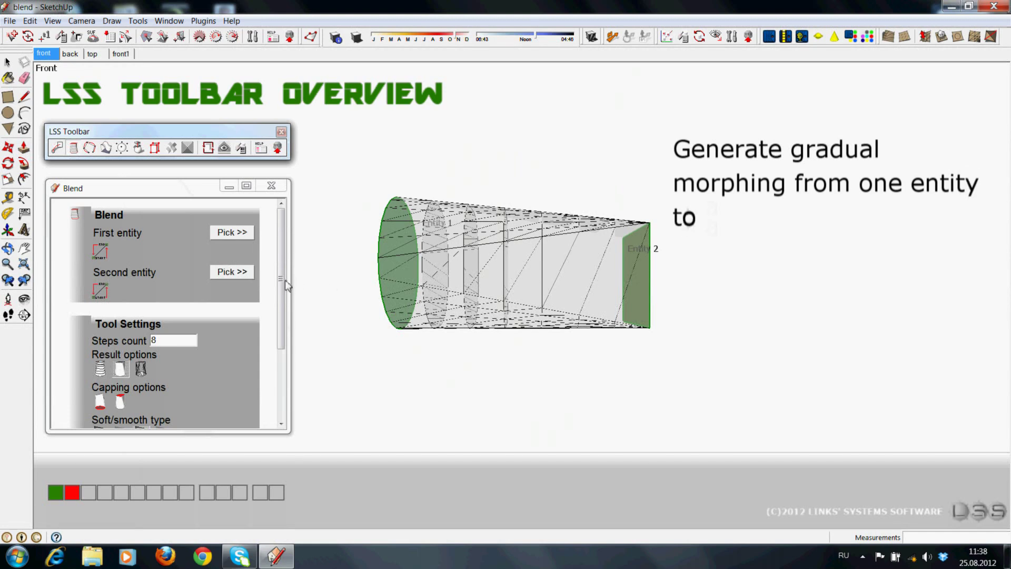
# Generate the 8-step blend as solid surface sections
pyautogui.moveTo(285, 284); pyautogui.dragTo(285, 316)
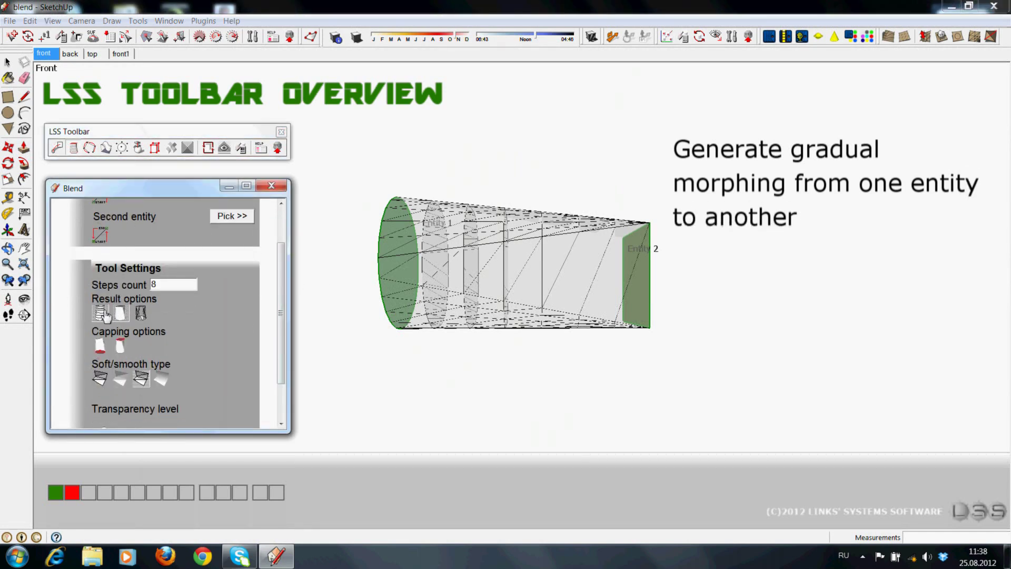
pyautogui.click(101, 314)
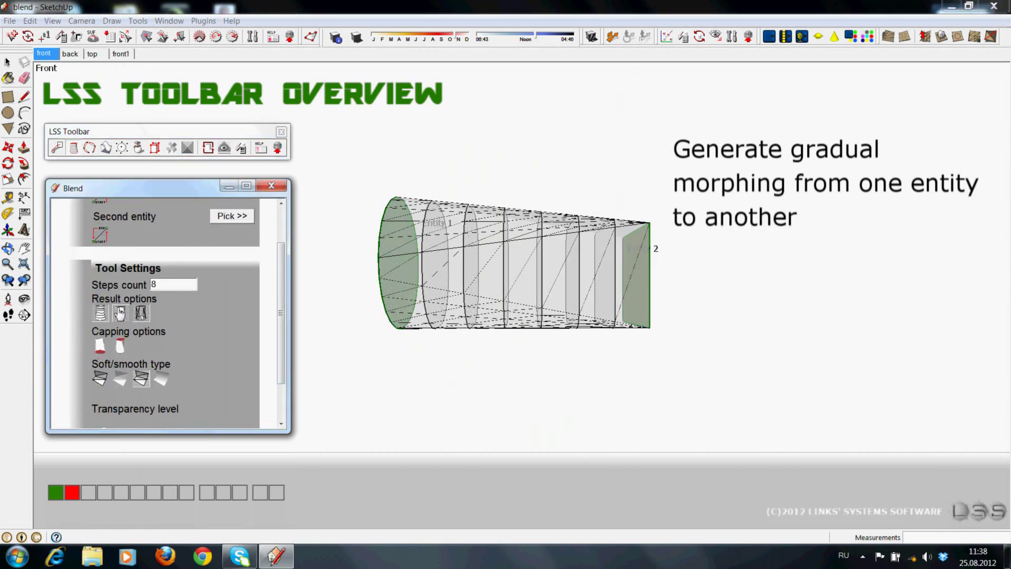
pyautogui.click(120, 315)
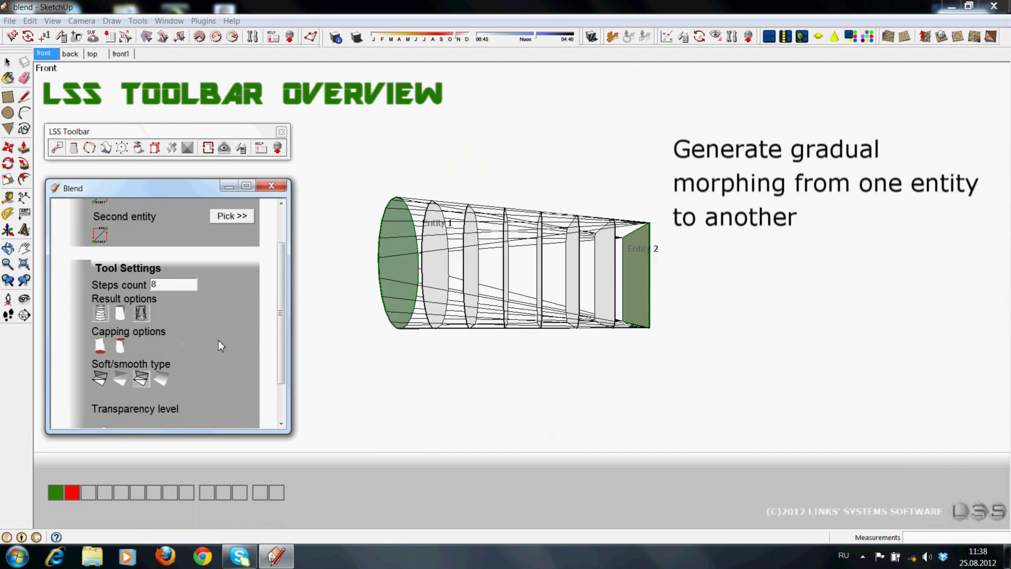
pyautogui.scroll(-3, 283, 323)
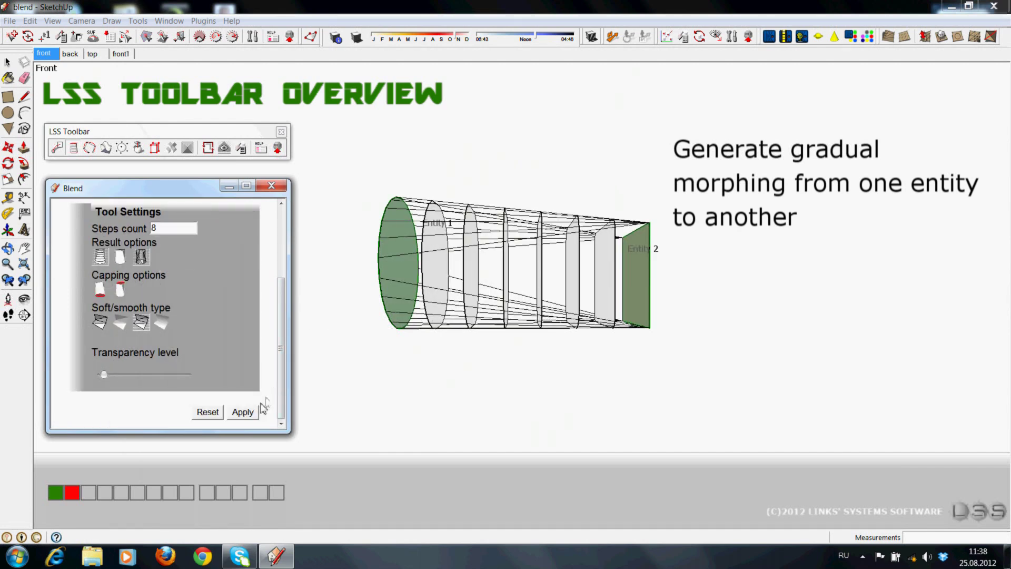
pyautogui.click(252, 416)
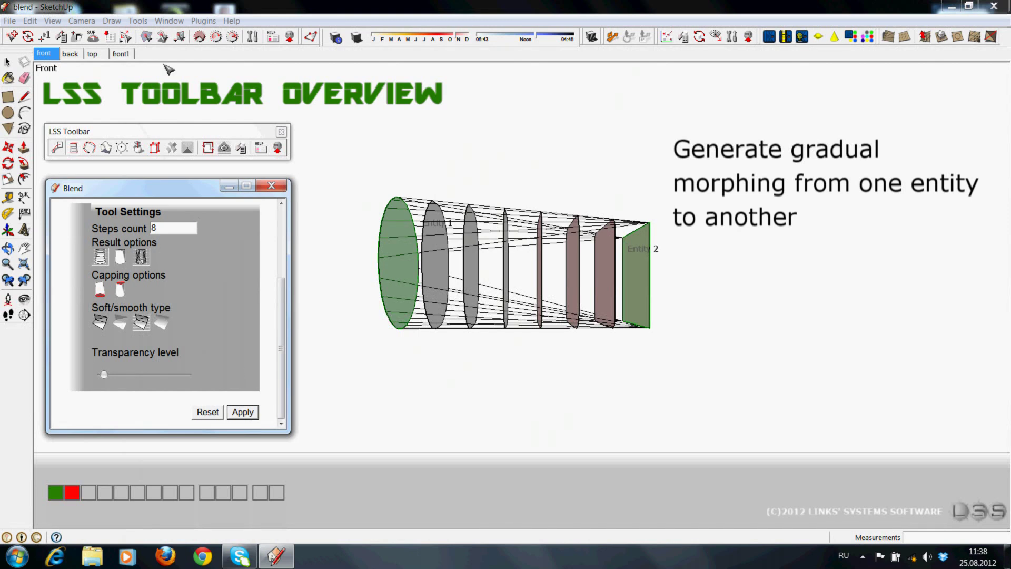
# Review the blend from the back, top and front1 scenes
pyautogui.click(71, 55)
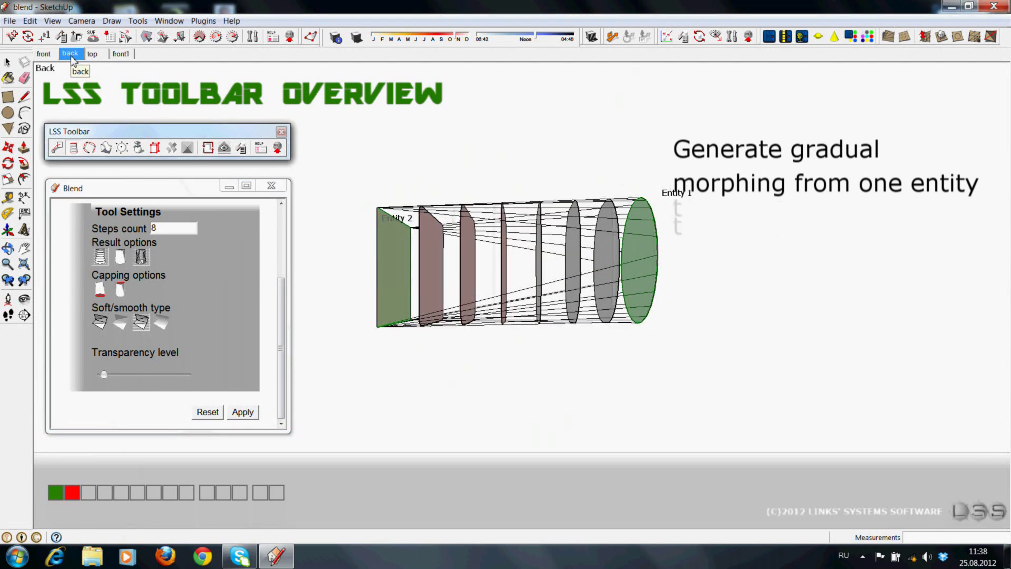
pyautogui.click(93, 55)
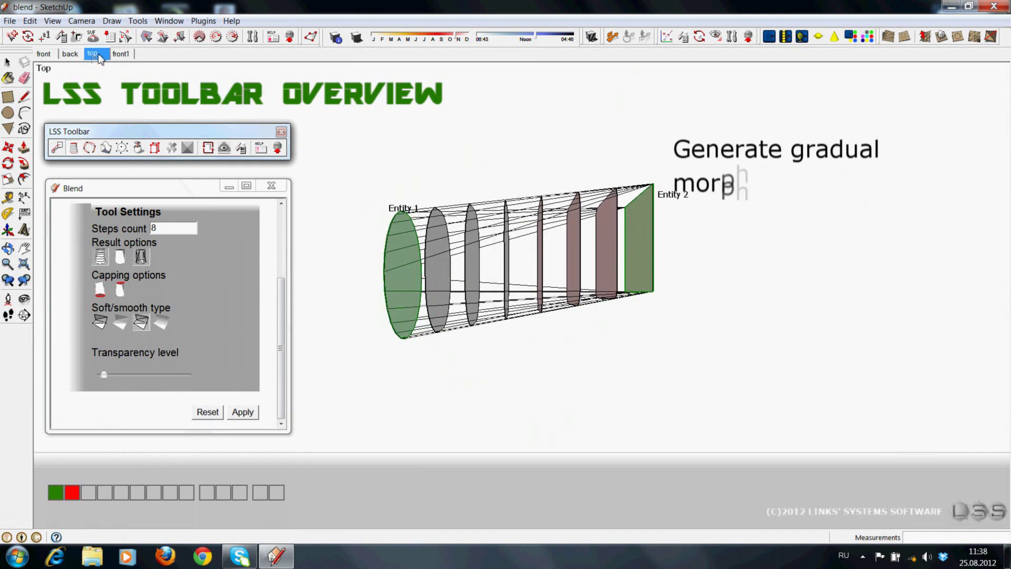
pyautogui.click(113, 55)
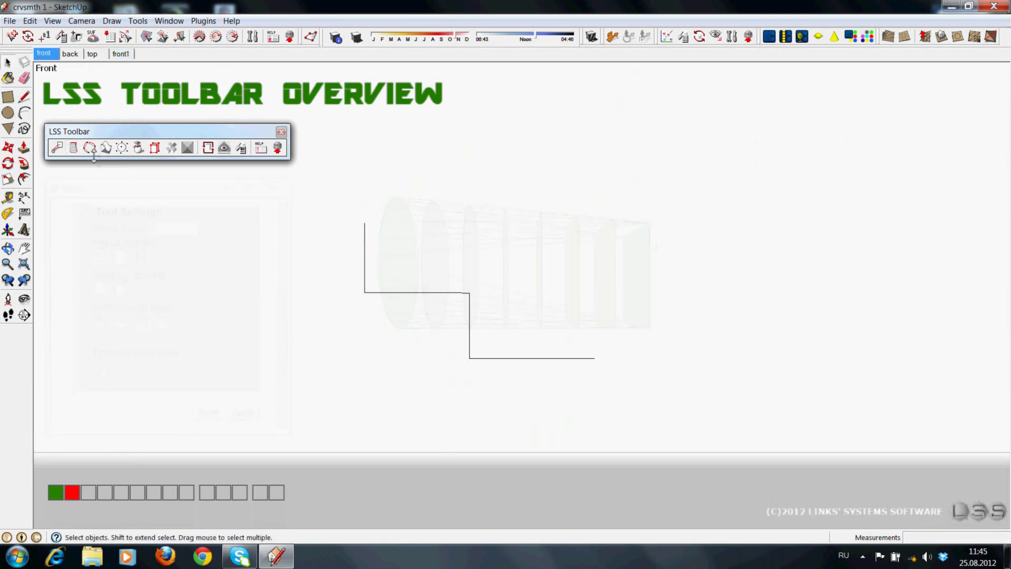
# Recursively smooth the stepped polyline, keeping the original lines and showing explanation lines
pyautogui.click(89, 148)
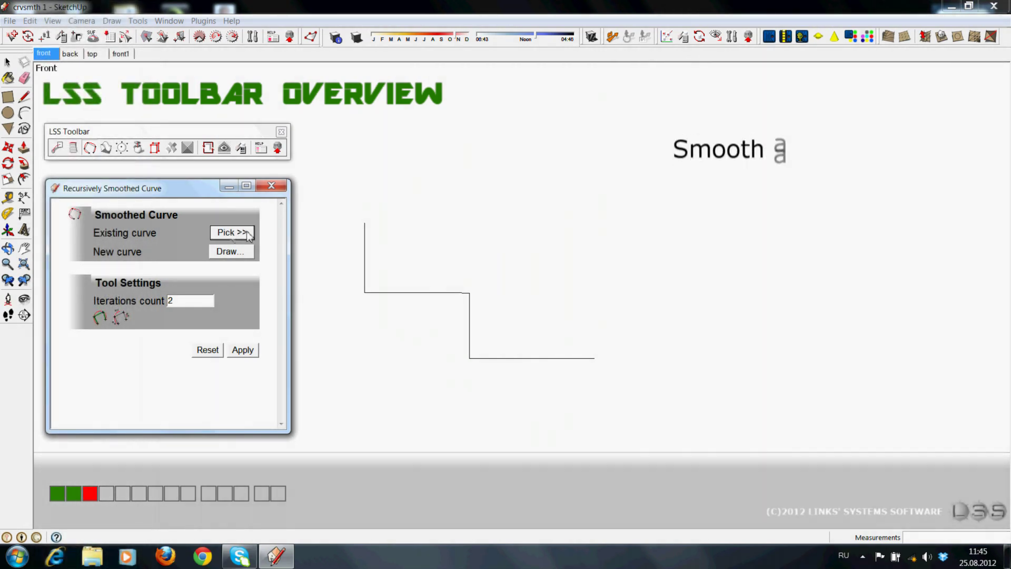
pyautogui.click(399, 292)
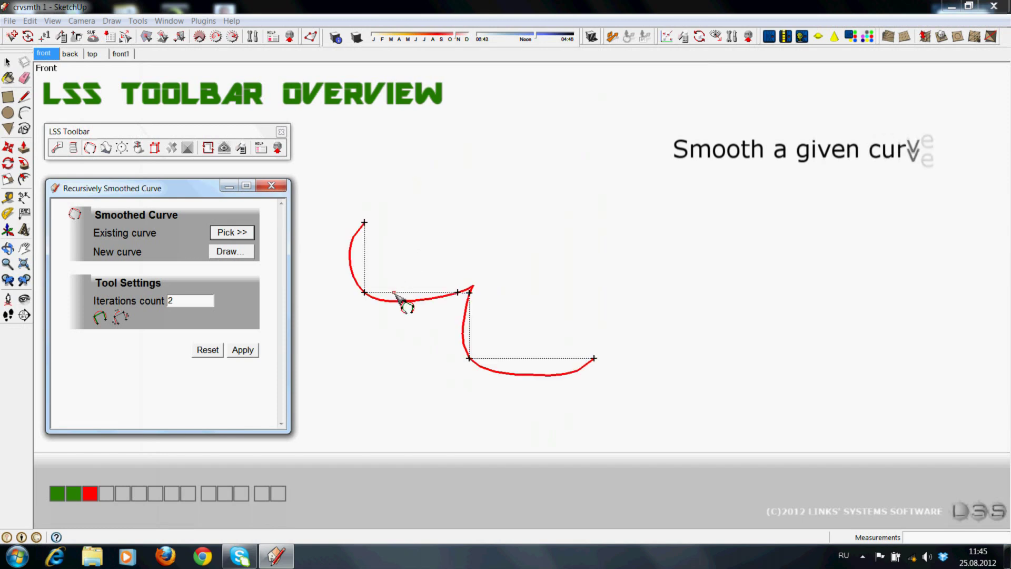
pyautogui.click(100, 318)
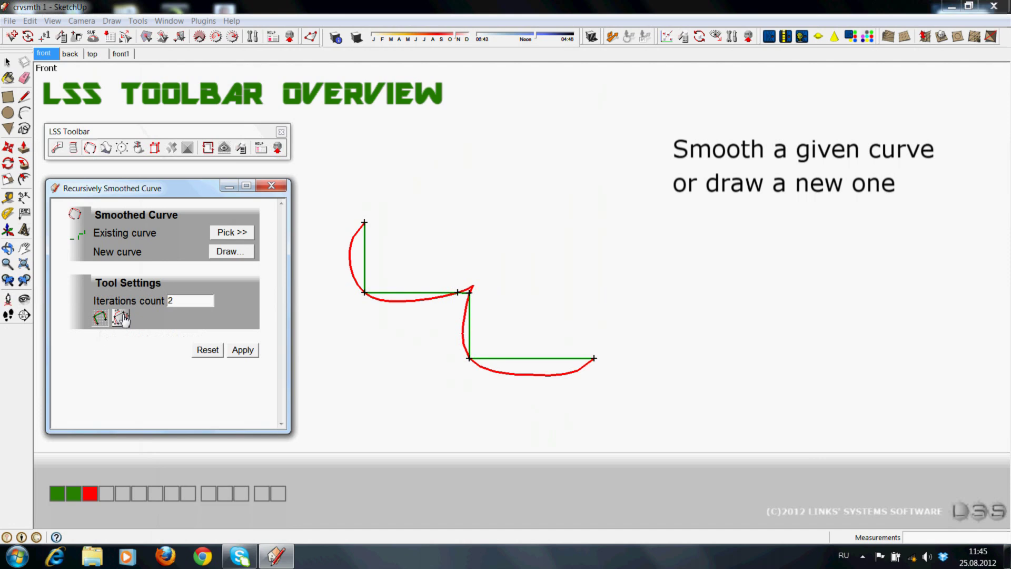
pyautogui.click(122, 318)
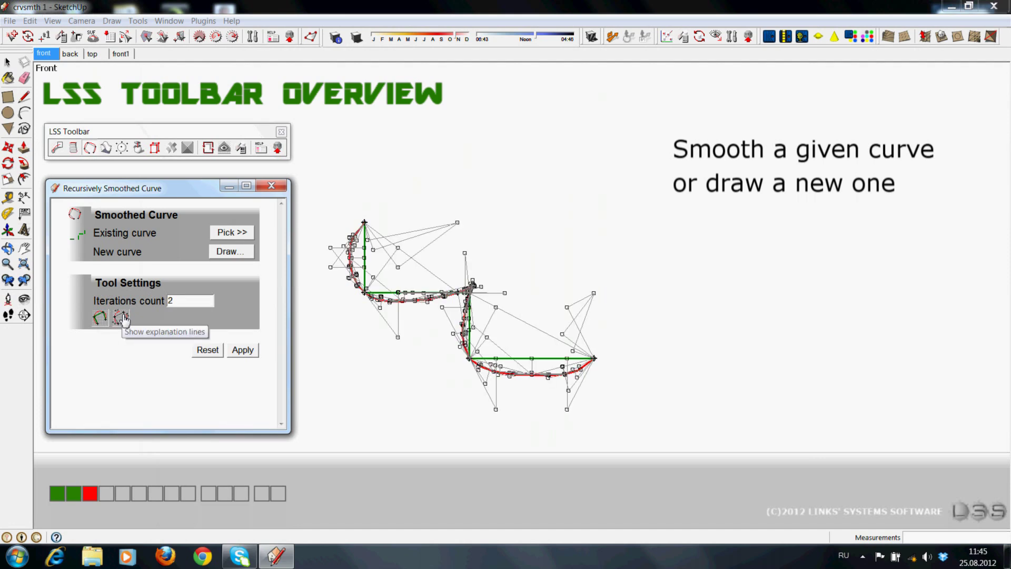
# Inspect the smoothed curve from the back, top and front1 scenes
pyautogui.click(70, 54)
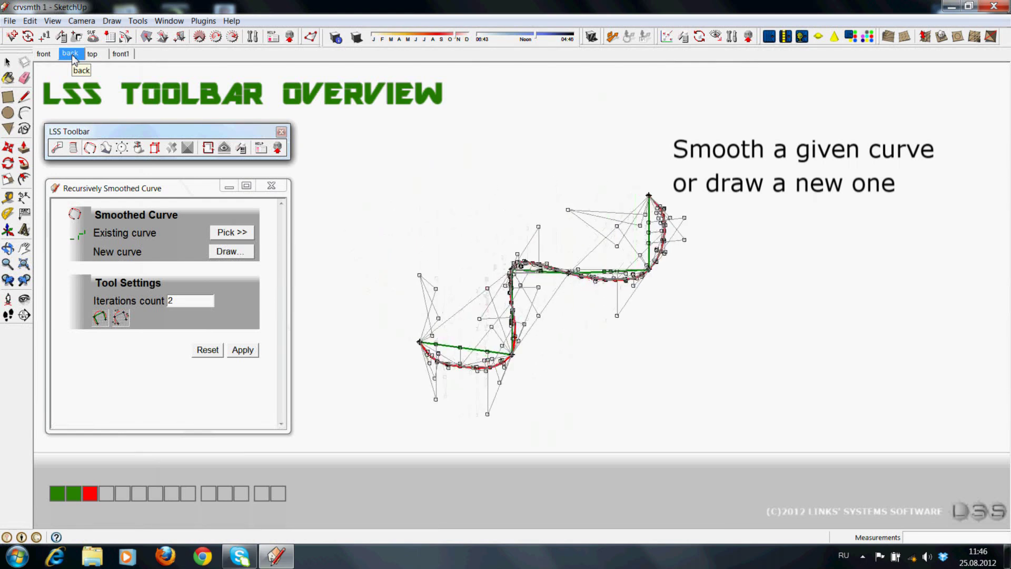
pyautogui.click(106, 56)
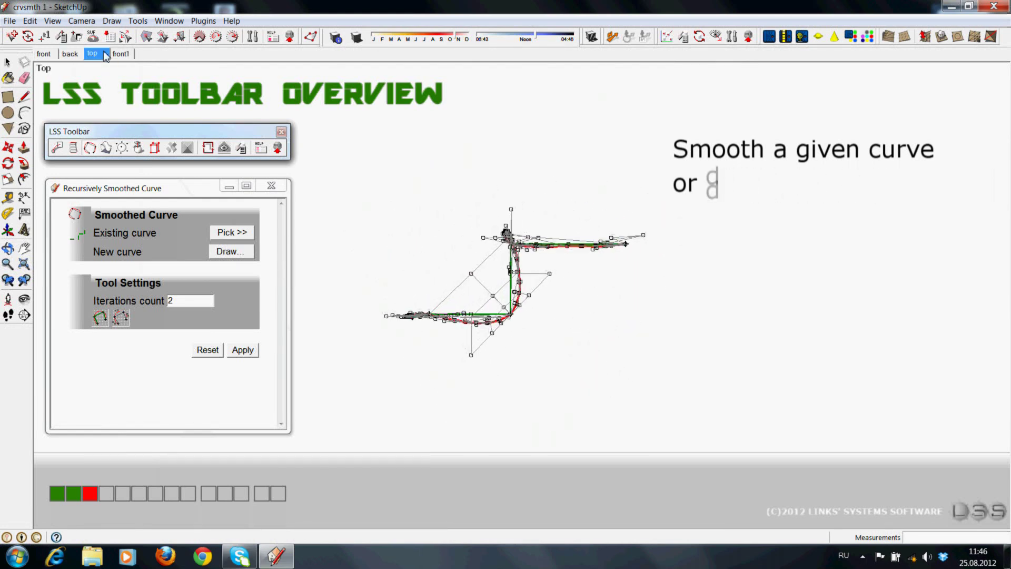
pyautogui.click(120, 54)
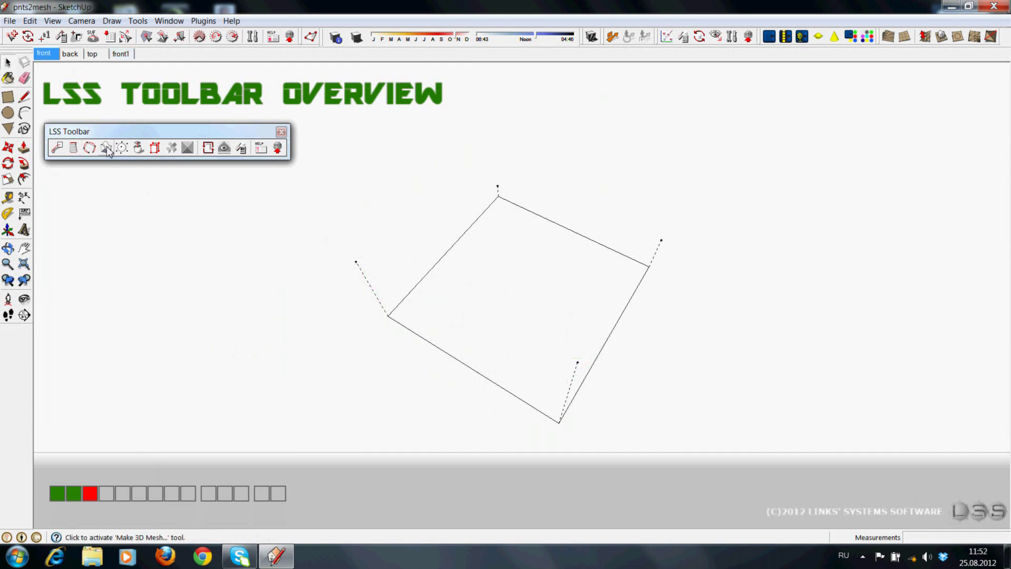
# Generate a 3D mesh through the four nodal points at the top, right, front and left corners
pyautogui.click(106, 148)
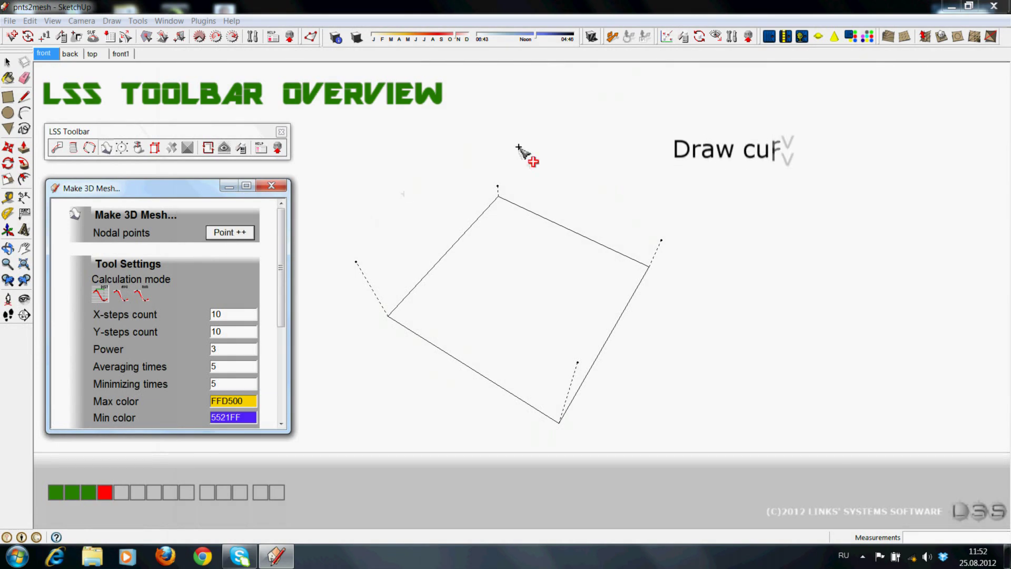
pyautogui.click(497, 186)
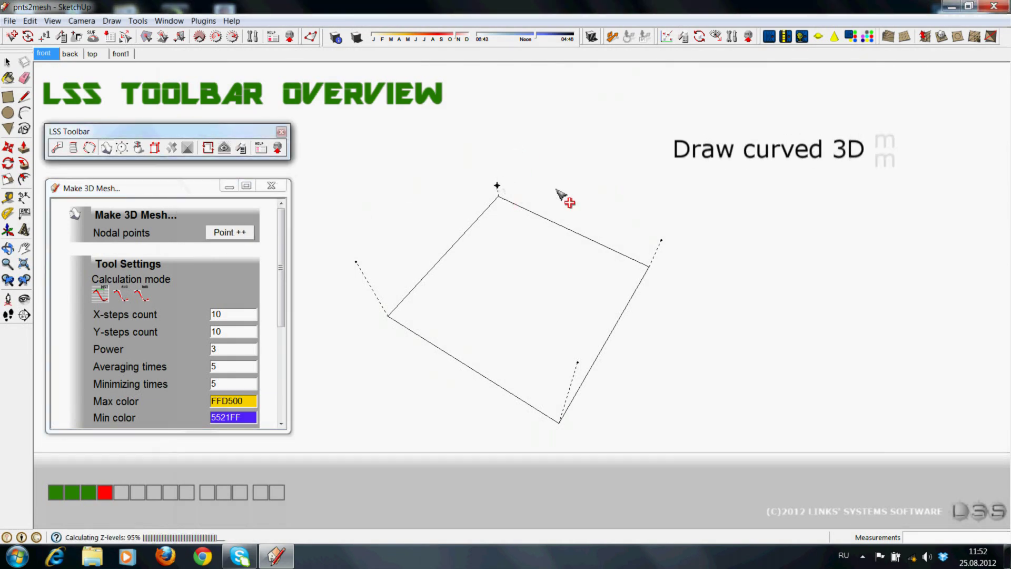
pyautogui.click(661, 240)
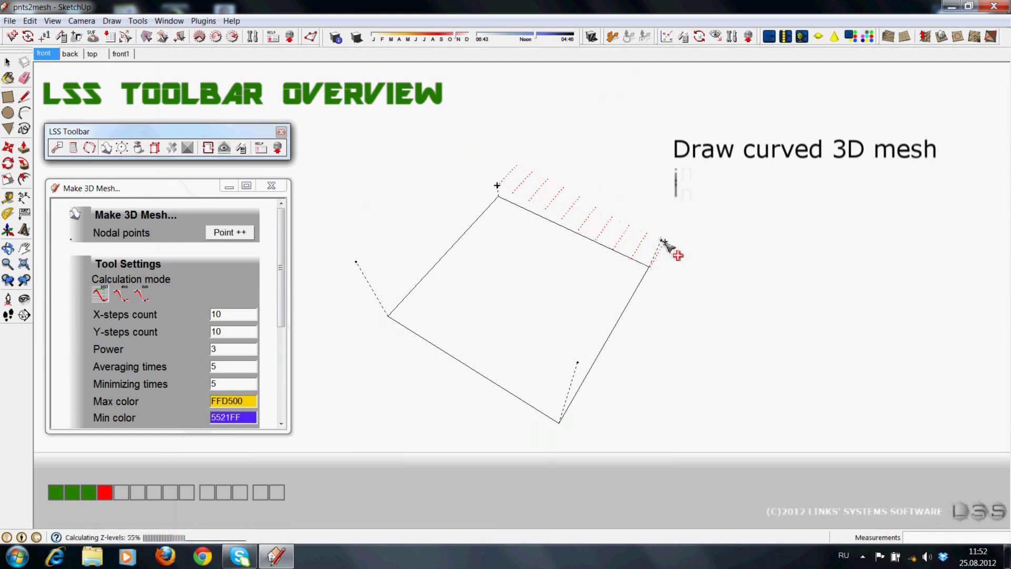
pyautogui.click(578, 363)
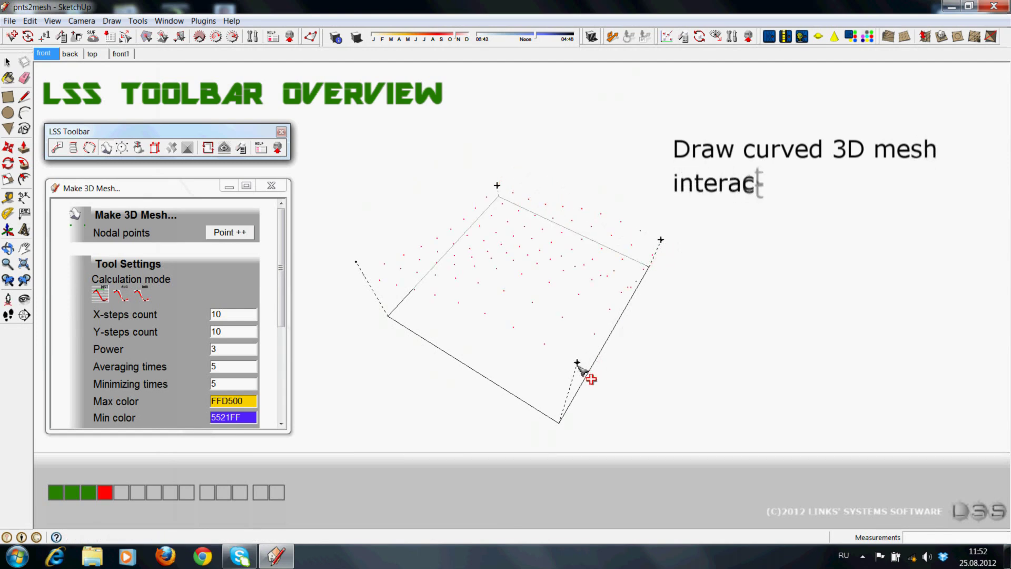
pyautogui.click(357, 262)
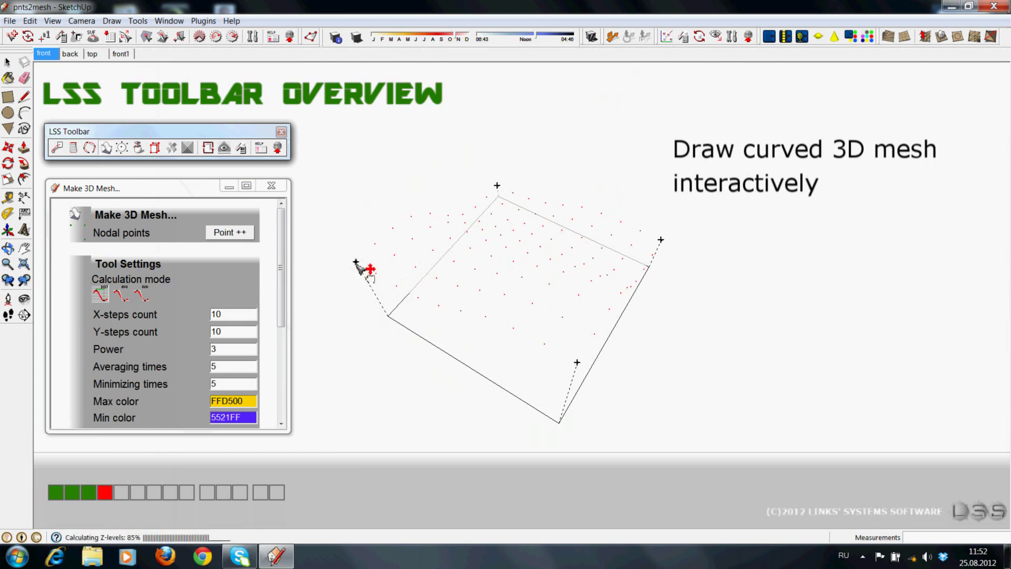
pyautogui.moveTo(283, 305); pyautogui.dragTo(283, 397)
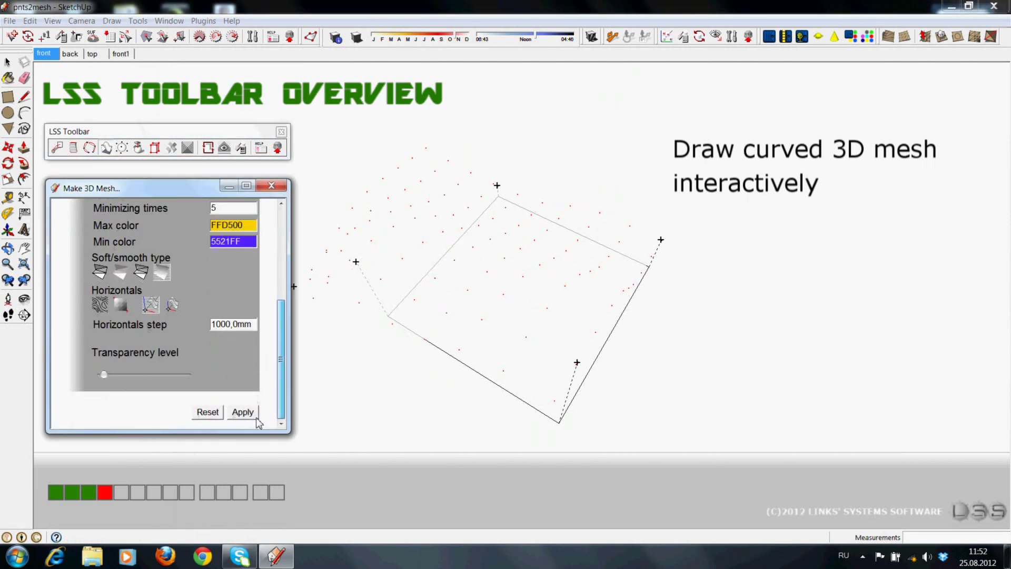
pyautogui.click(249, 417)
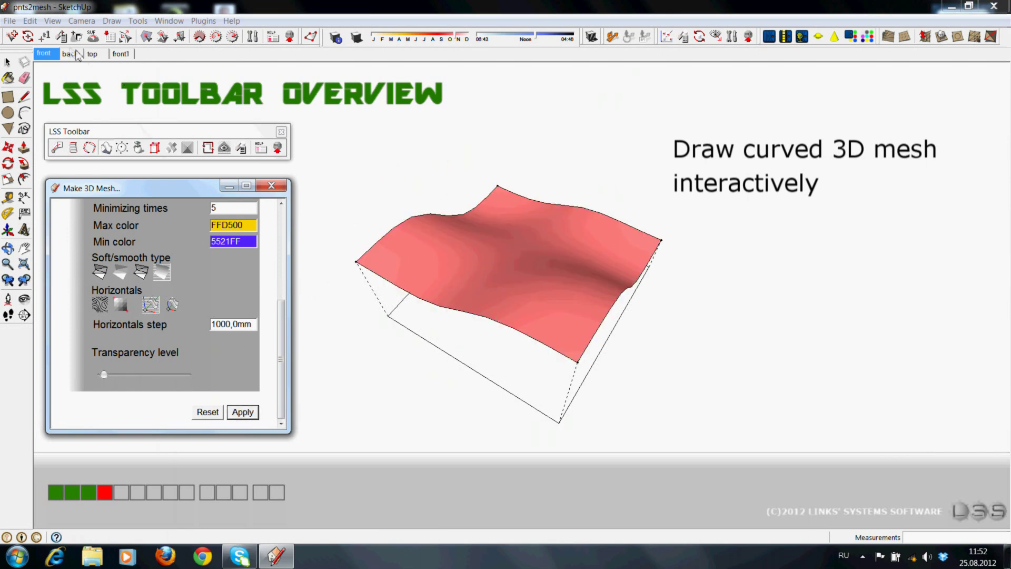
# Review the curved mesh from the front, back, top and front1 scenes
pyautogui.click(55, 54)
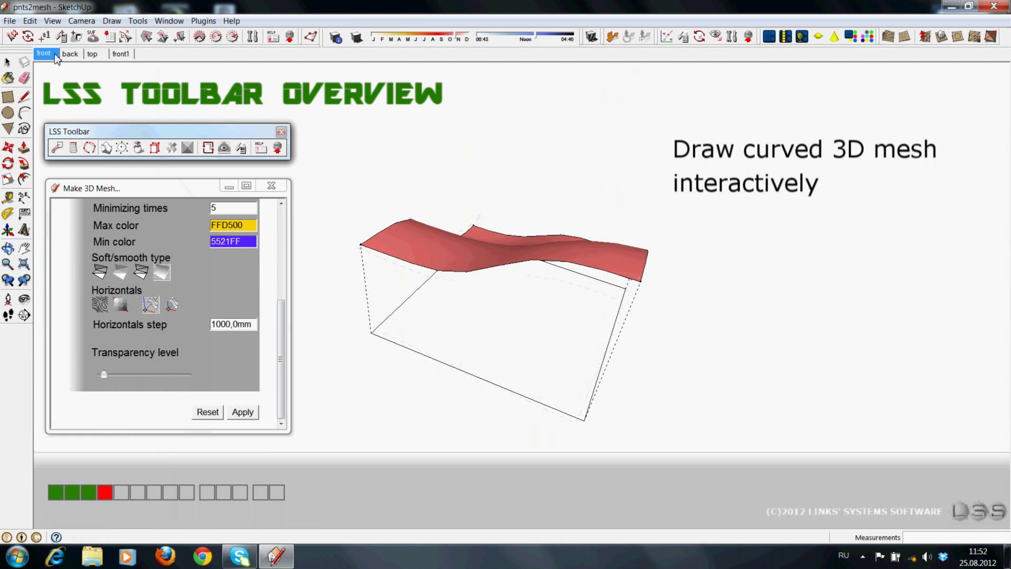
pyautogui.click(63, 52)
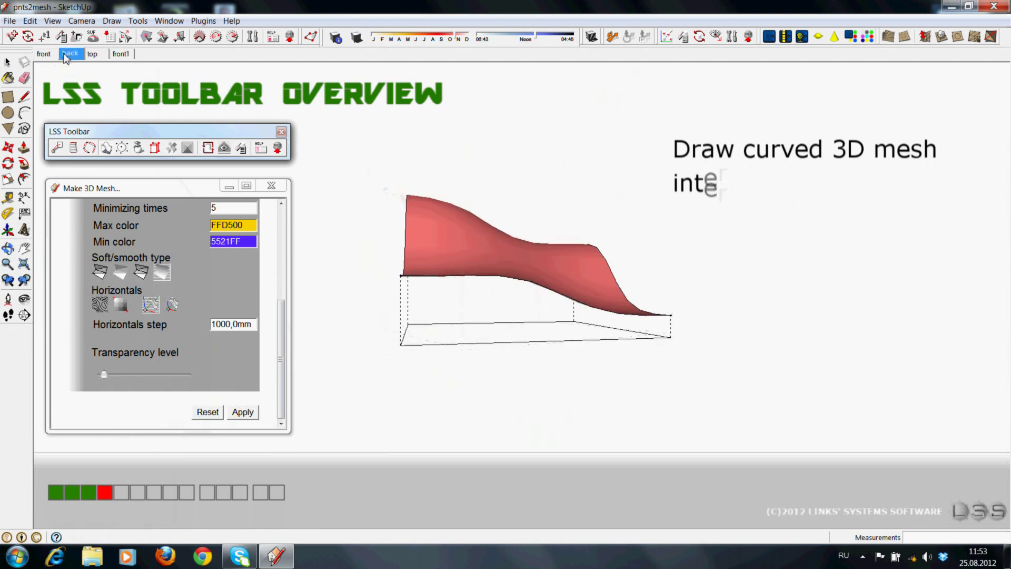
pyautogui.click(93, 58)
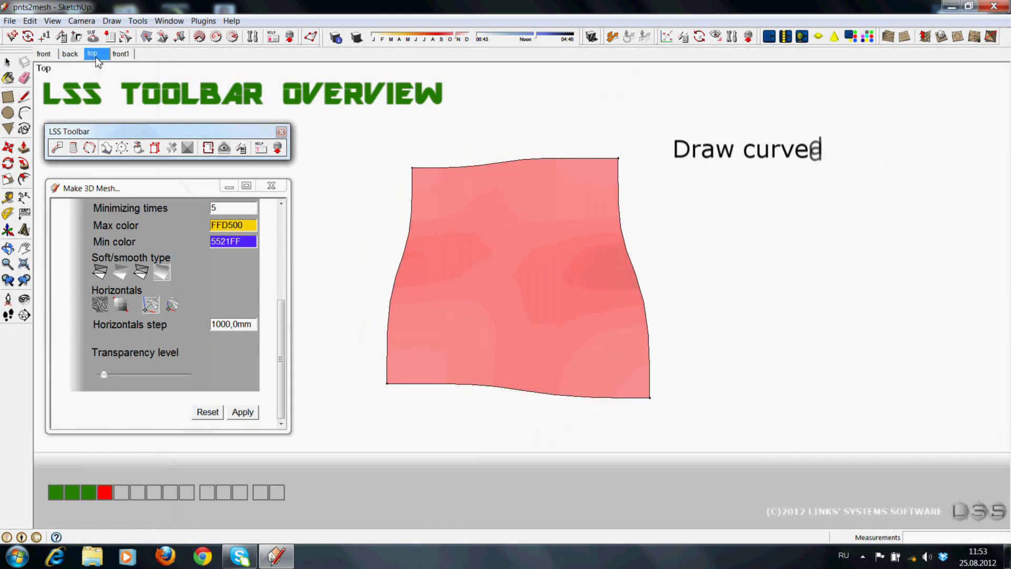
pyautogui.click(117, 55)
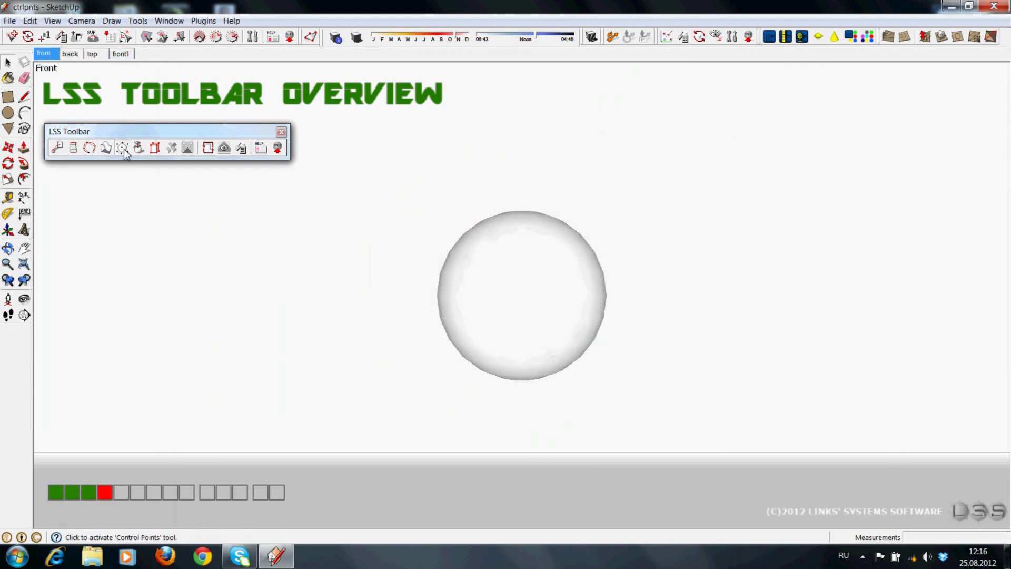
pyautogui.click(124, 149)
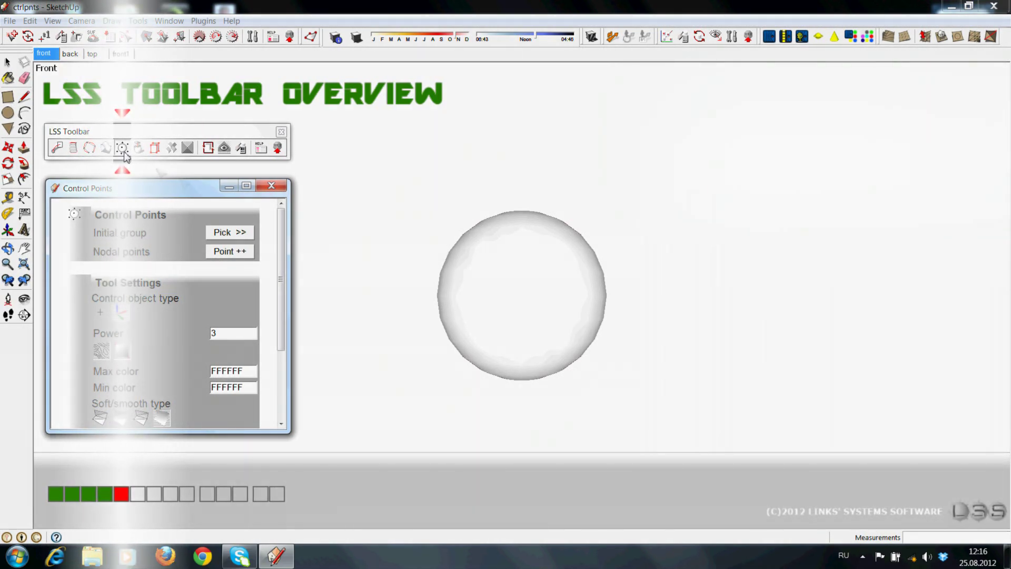
# Pick the sphere, add control points on its left and right, and pull one outward
pyautogui.click(219, 232)
pyautogui.click(508, 267)
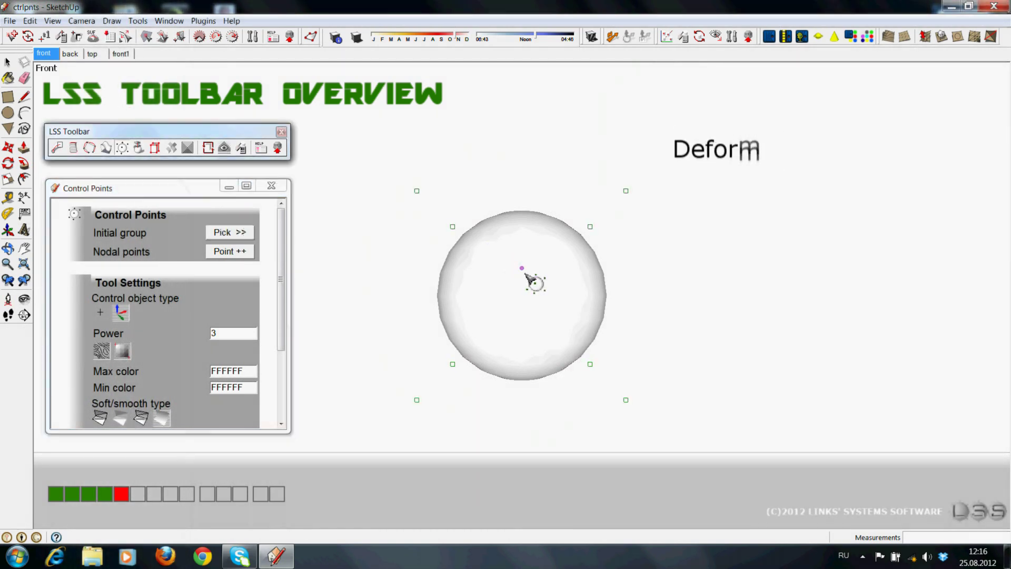
pyautogui.click(213, 253)
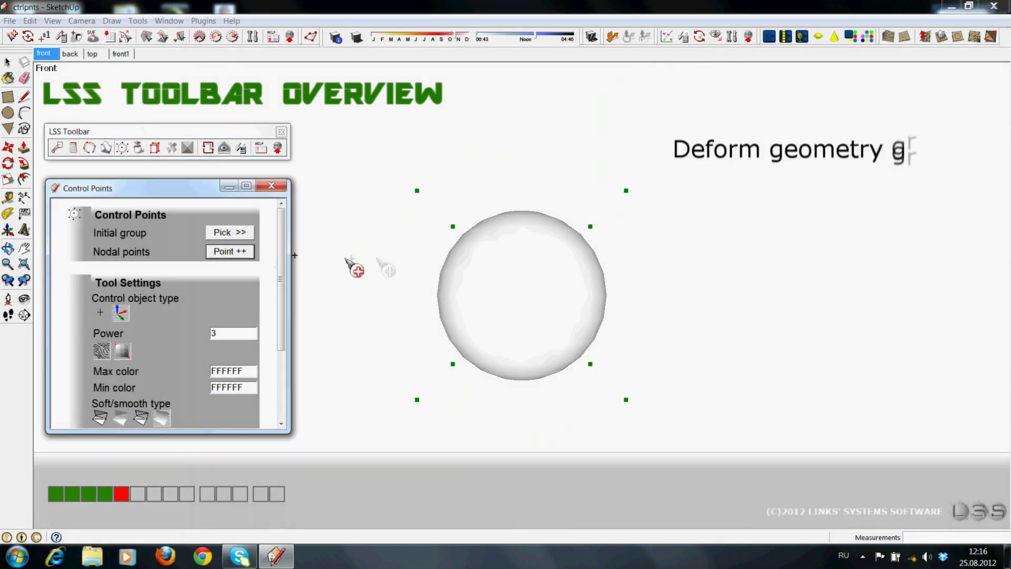
pyautogui.click(460, 275)
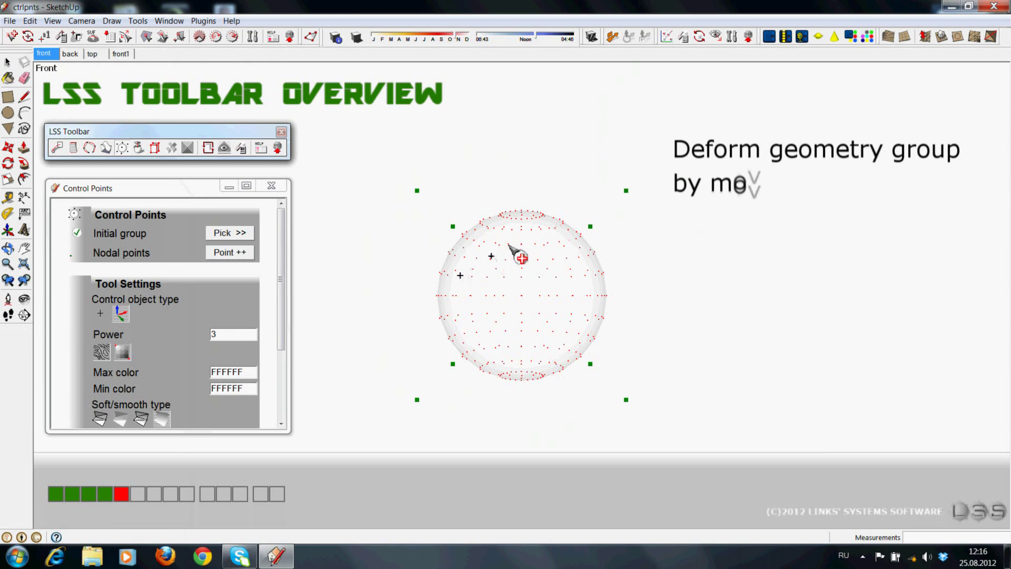
pyautogui.click(602, 296)
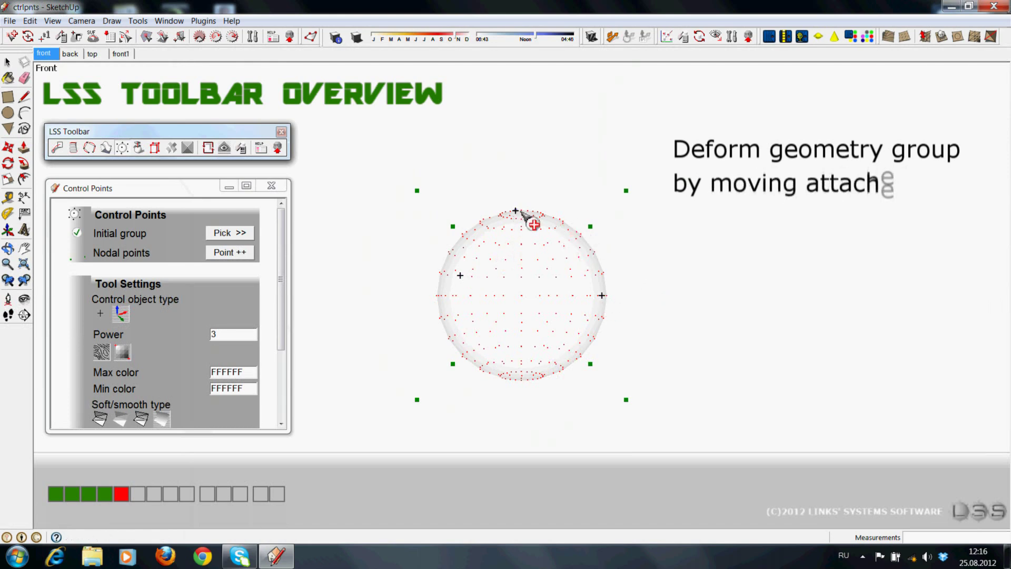
pyautogui.press('o')
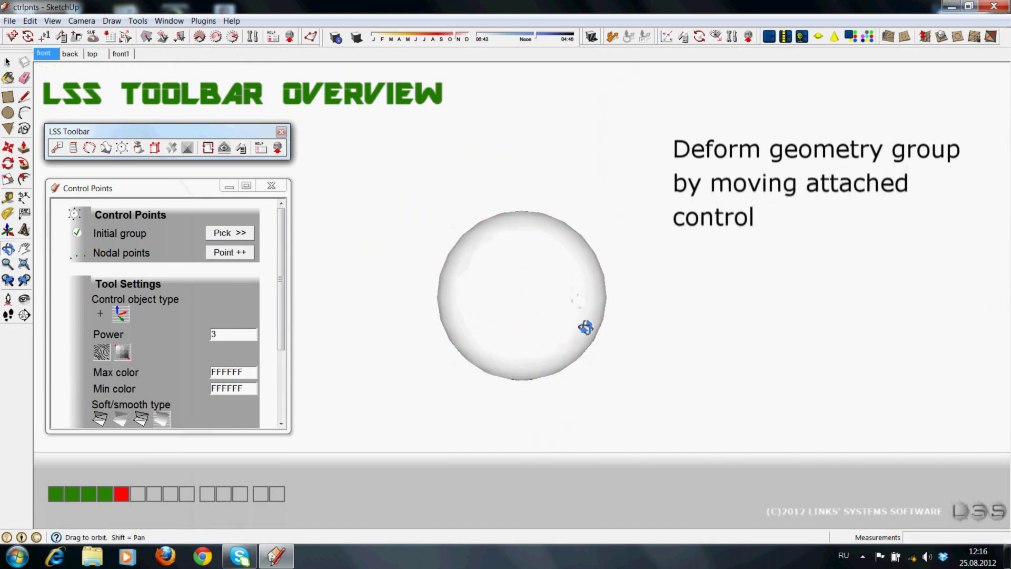
pyautogui.moveTo(589, 386); pyautogui.dragTo(625, 330, button='middle')
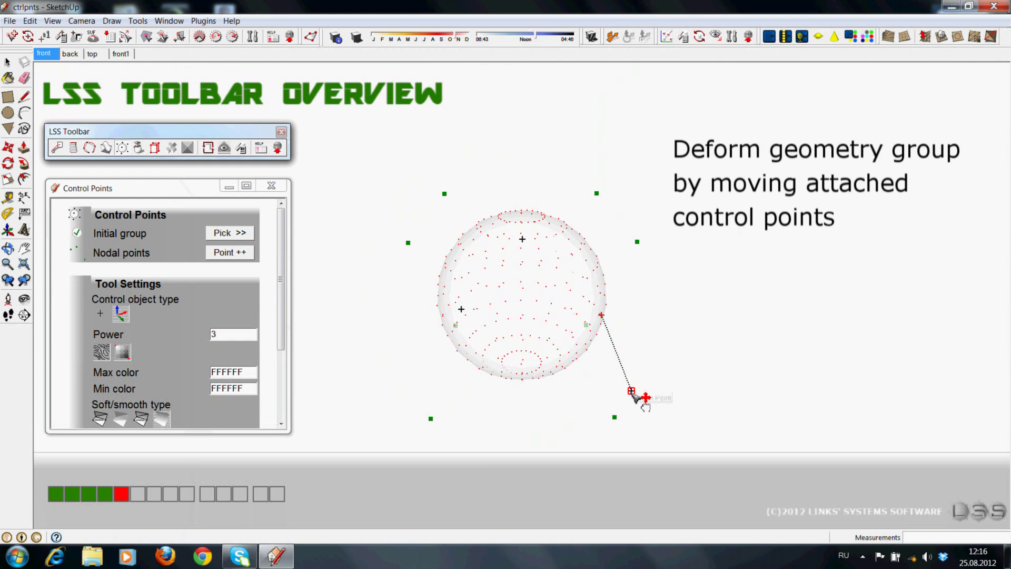
pyautogui.moveTo(501, 271); pyautogui.dragTo(531, 225, button='middle')
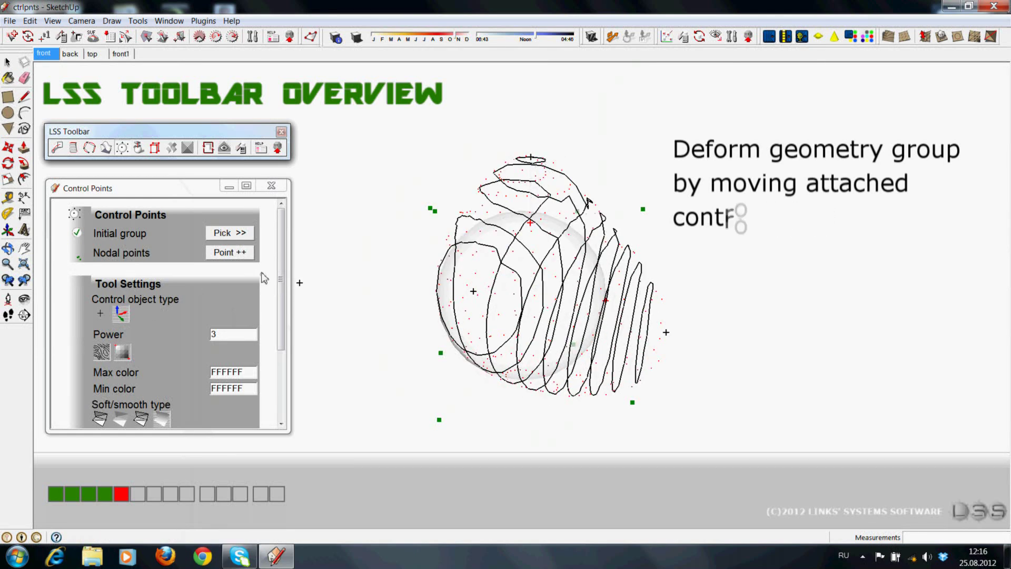
# Apply the control-point deformation and view the sphere from the back, top and front1 scenes
pyautogui.scroll(-3, 260, 316)
pyautogui.scroll(-2, 266, 340)
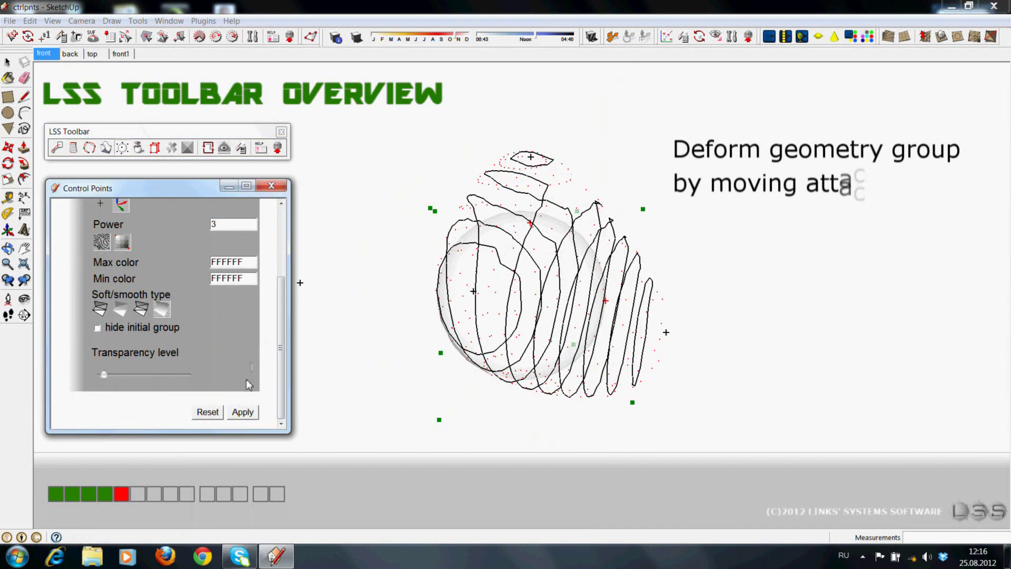
pyautogui.click(244, 413)
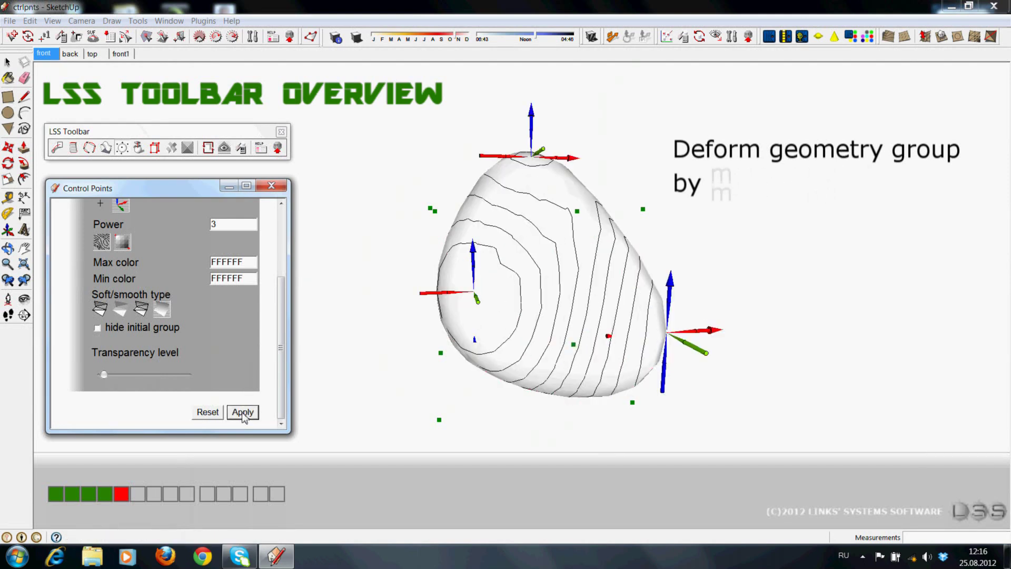
pyautogui.click(70, 55)
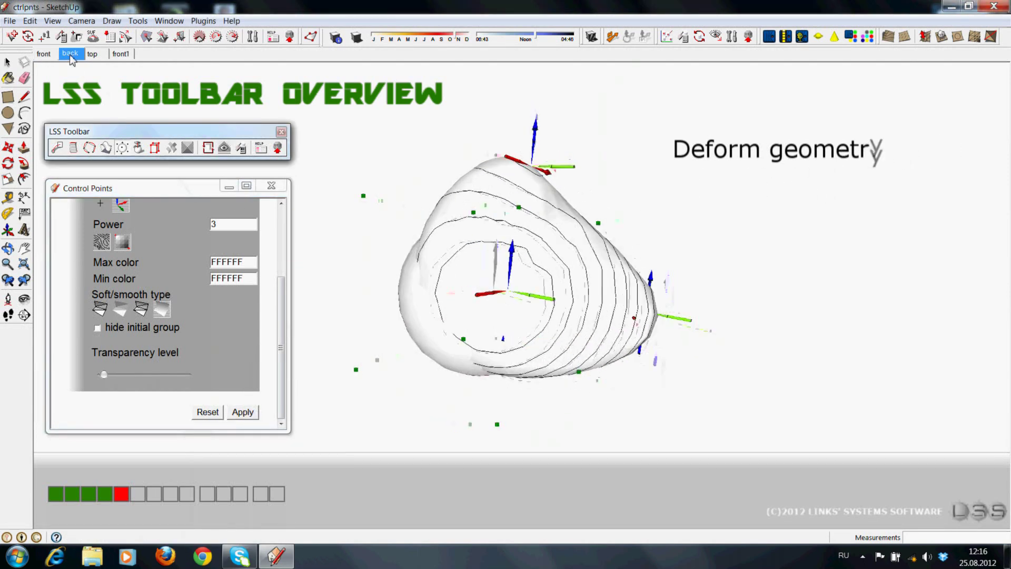
pyautogui.click(89, 55)
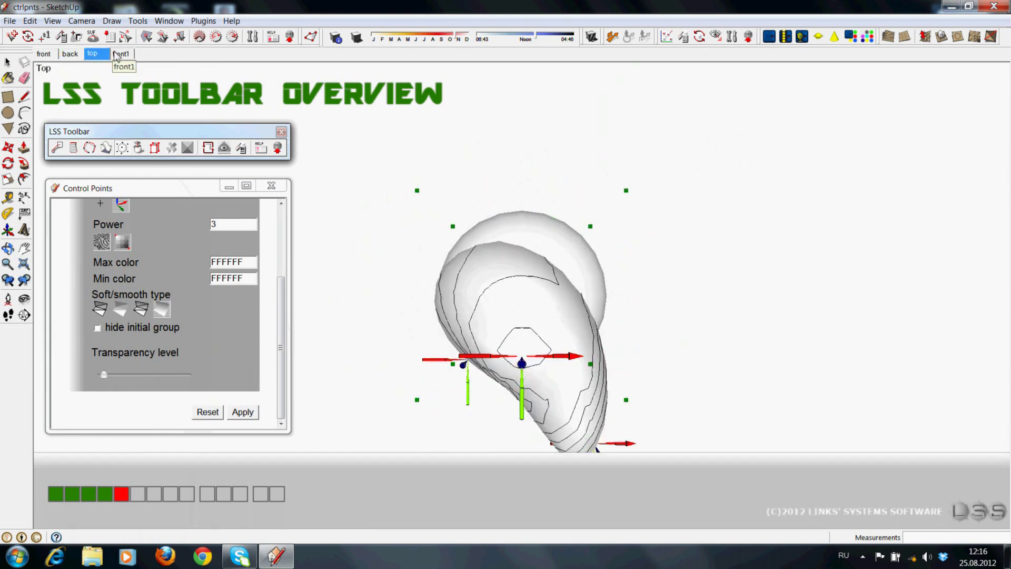
pyautogui.click(117, 55)
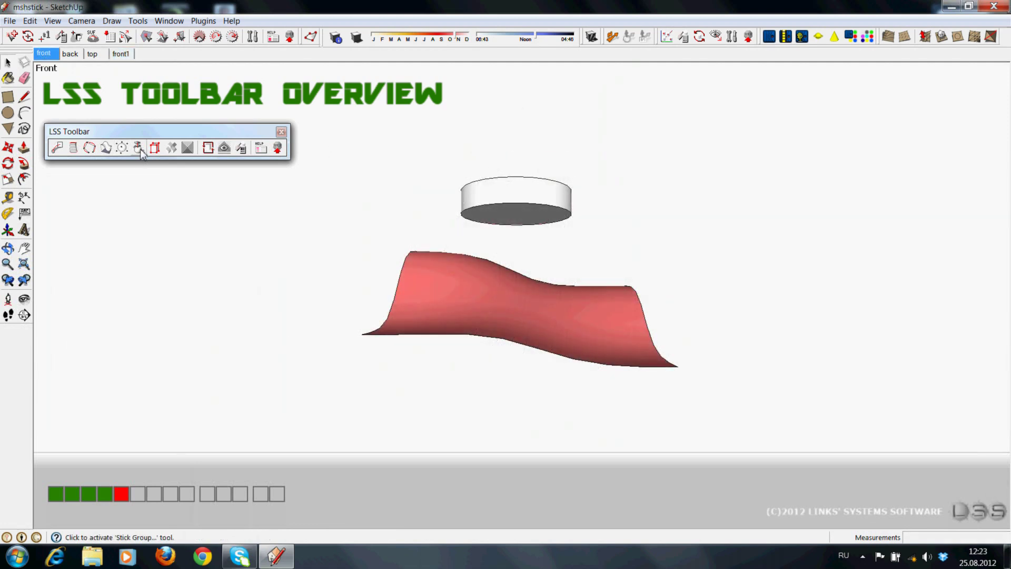
# Stick the cylinder group onto the red wavy surface with Stick Group
pyautogui.click(140, 149)
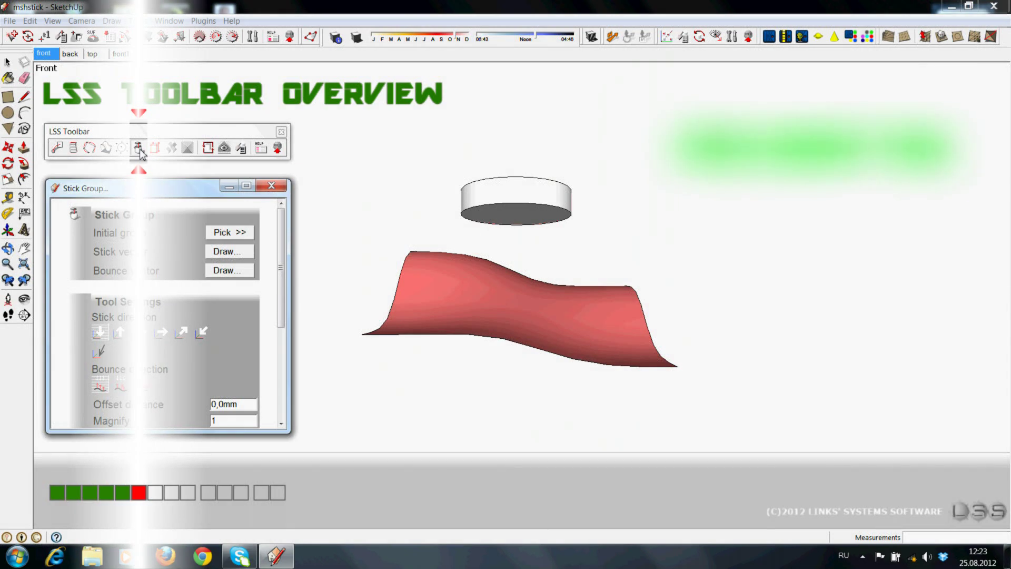
pyautogui.click(222, 232)
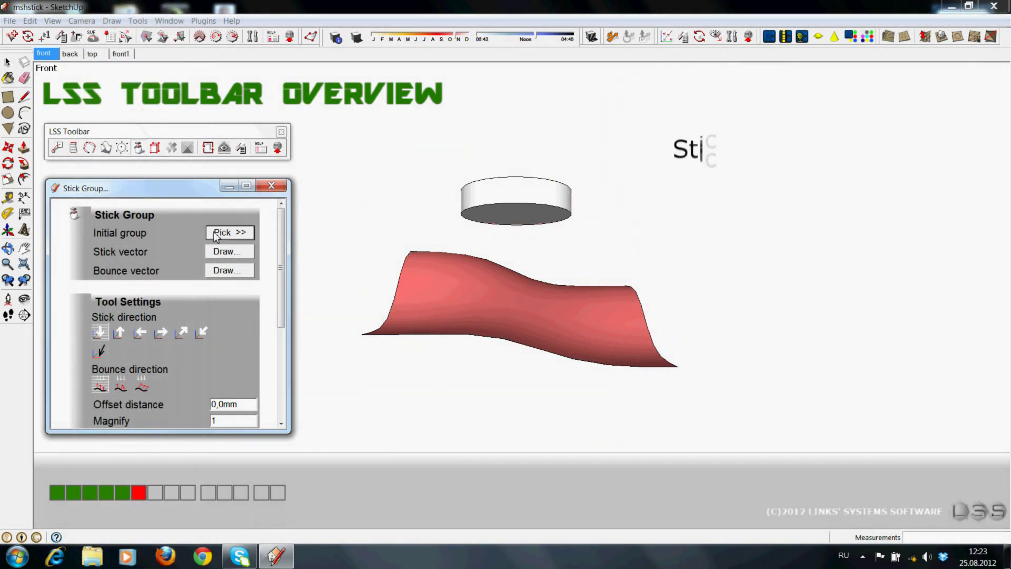
pyautogui.click(489, 199)
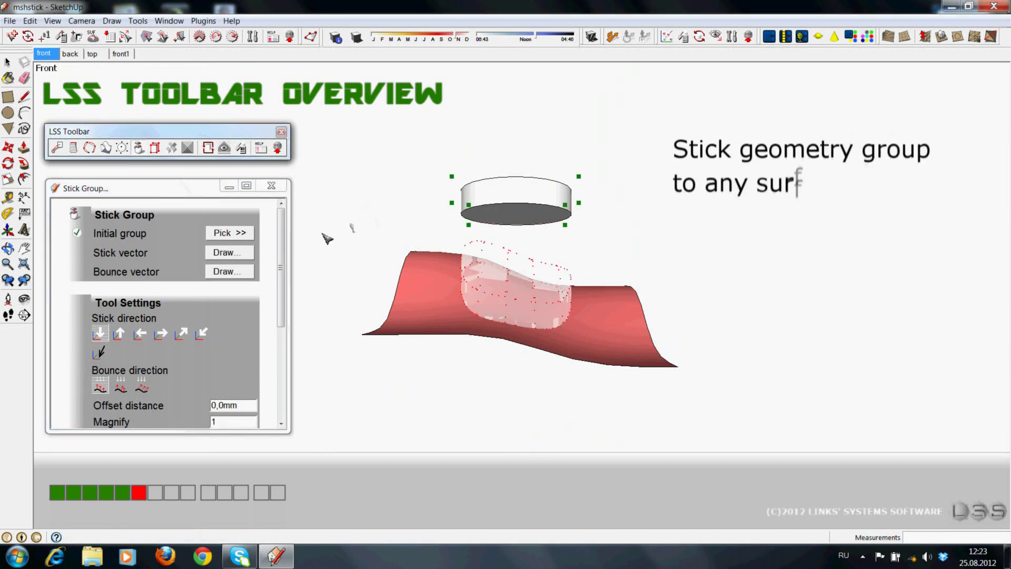
pyautogui.moveTo(283, 254); pyautogui.dragTo(271, 390)
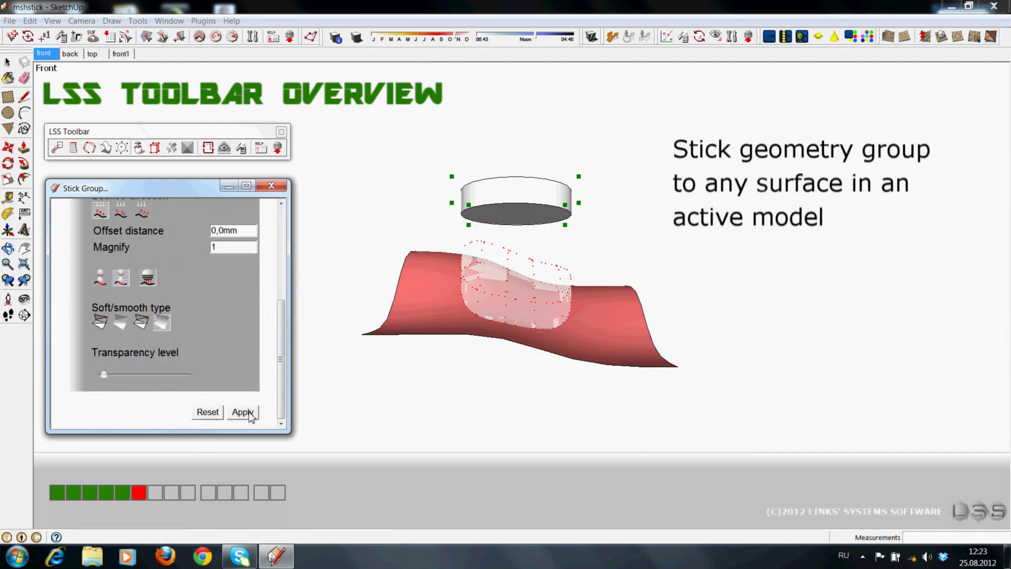
pyautogui.click(251, 416)
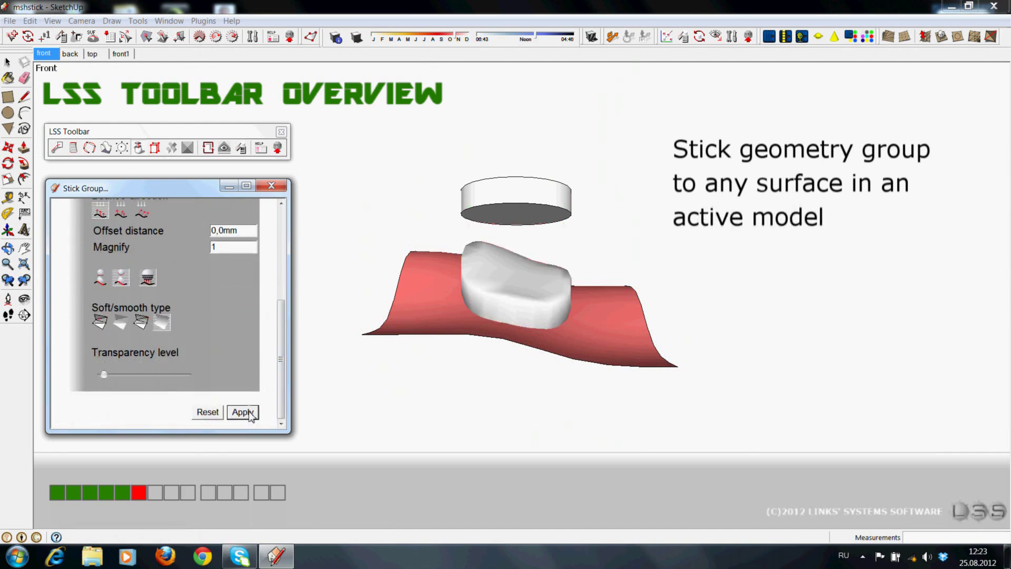
# View the stuck disc from the back, top and front1 scenes
pyautogui.click(77, 54)
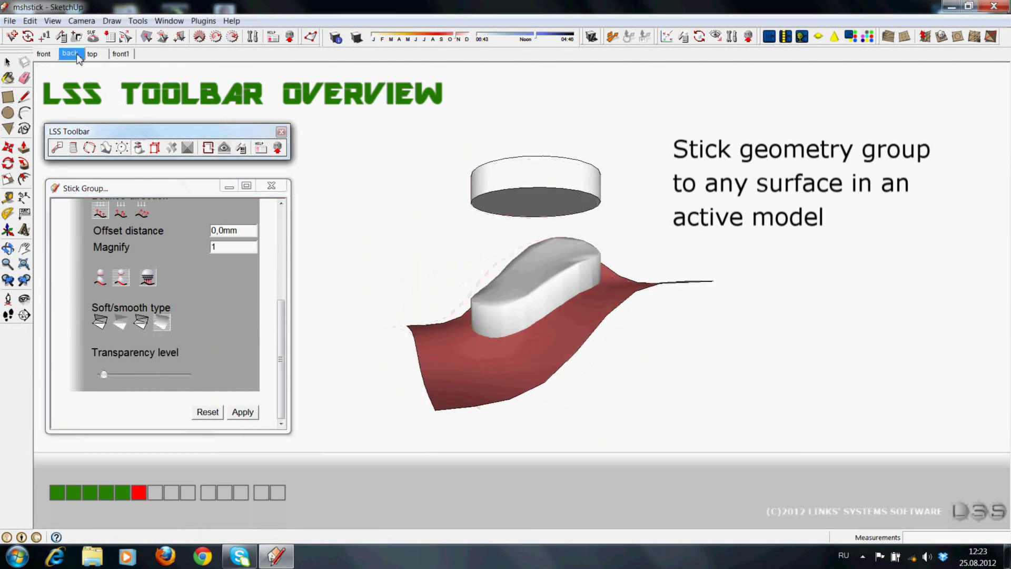
pyautogui.click(93, 54)
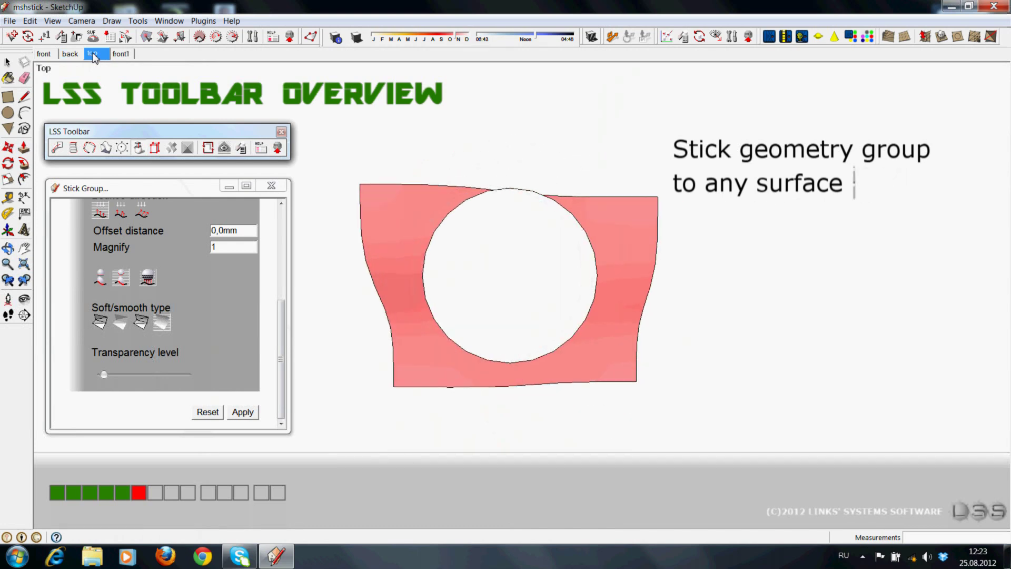
pyautogui.click(120, 54)
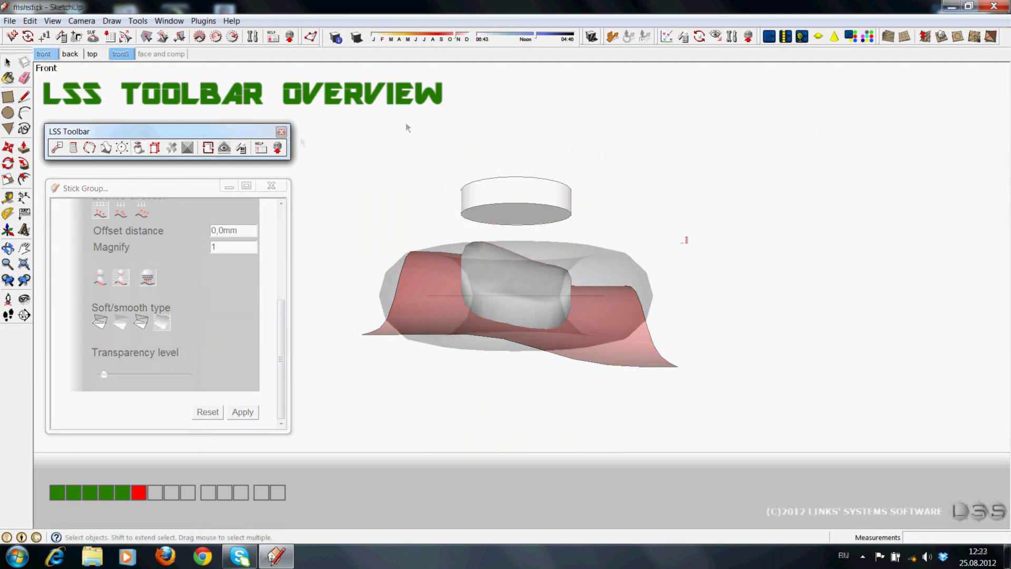
# In Follow Edges, set the grey triangle as face and the red cylinder as joint component
pyautogui.click(156, 149)
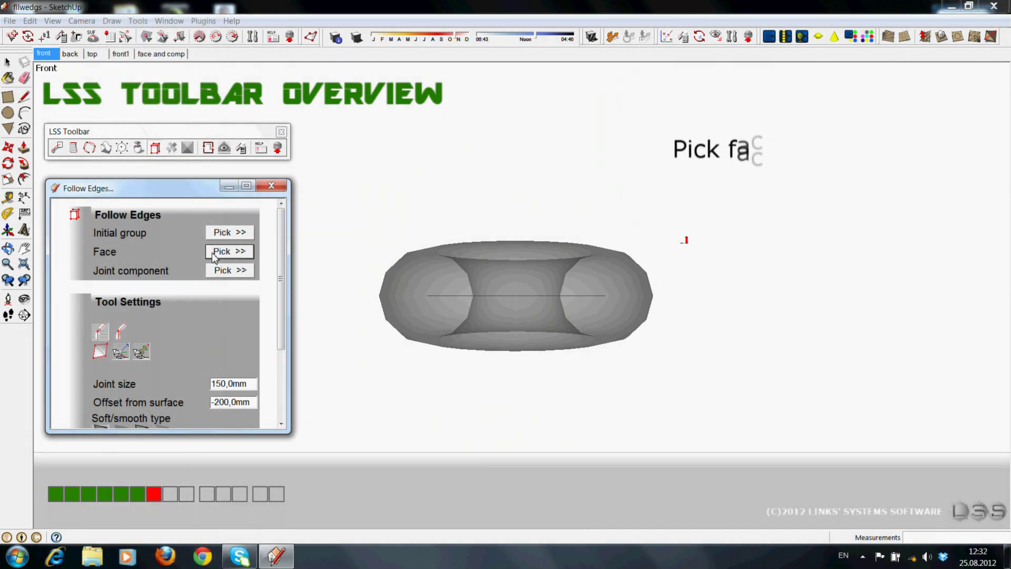
pyautogui.click(161, 55)
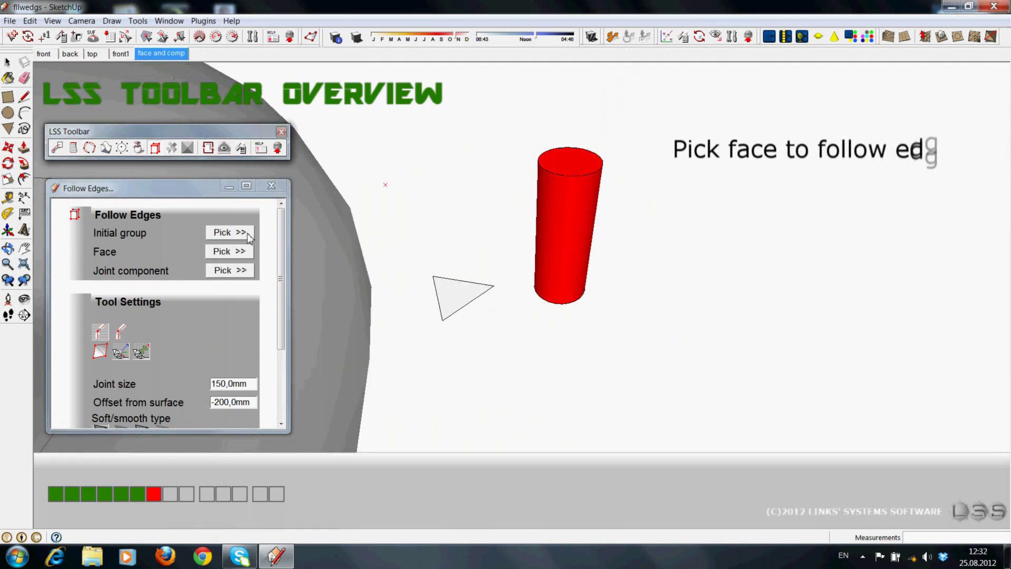
pyautogui.click(466, 298)
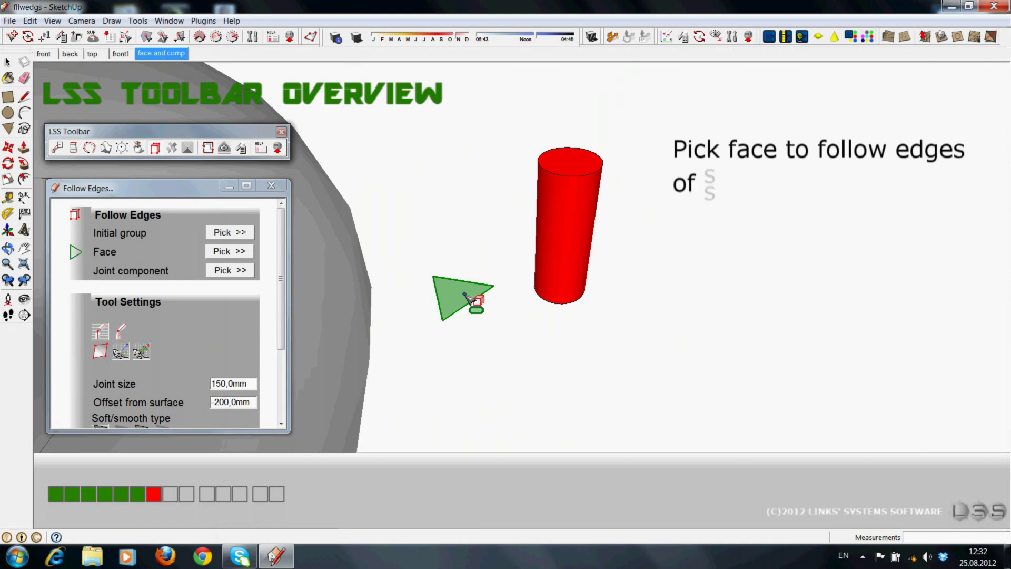
pyautogui.click(246, 271)
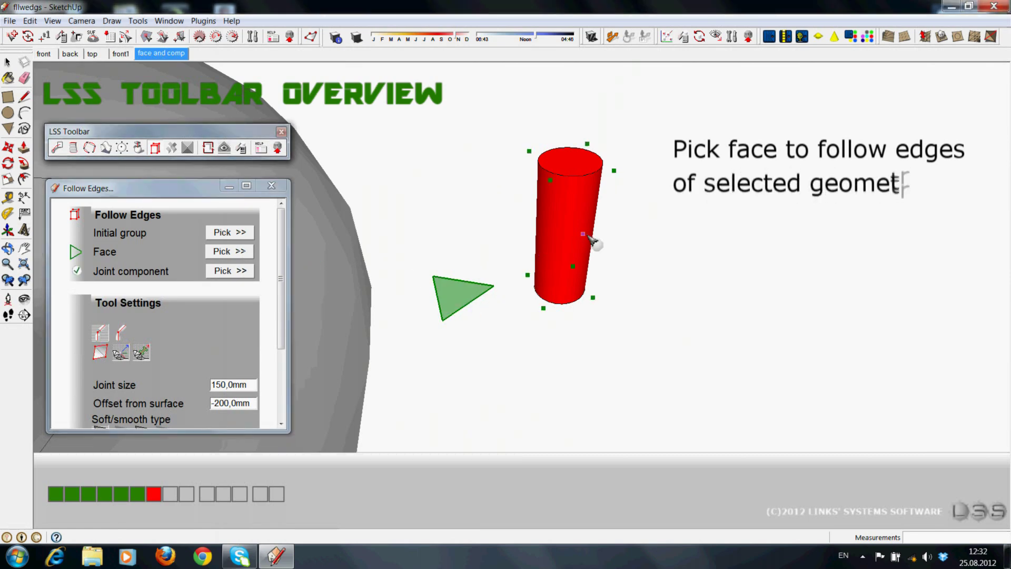
pyautogui.click(590, 240)
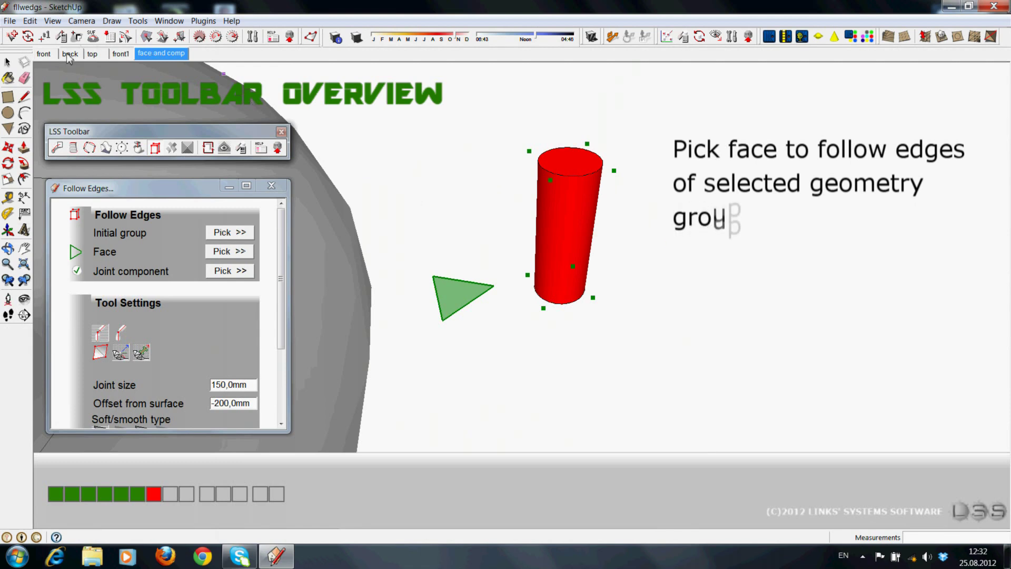
pyautogui.click(47, 56)
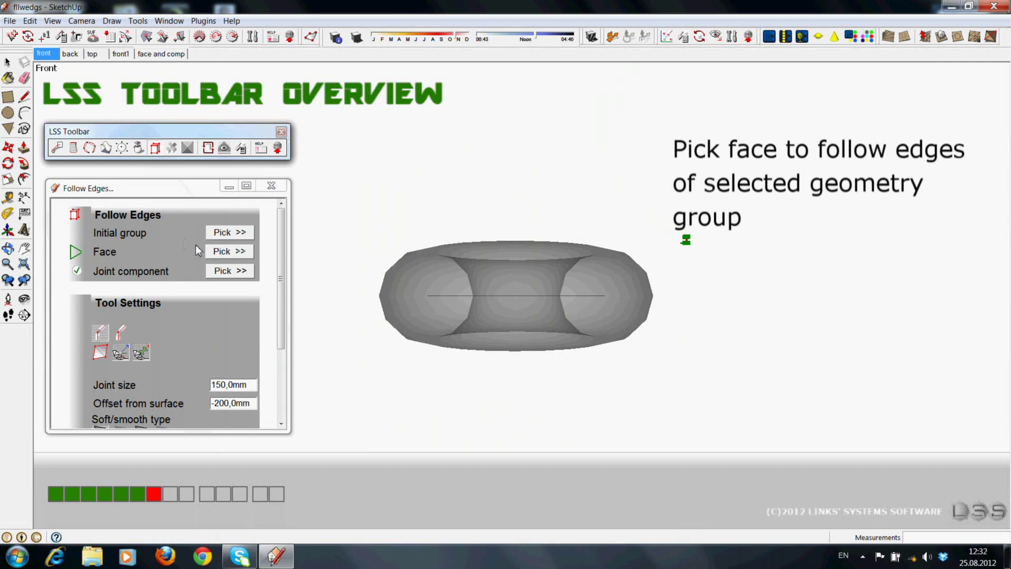
pyautogui.click(214, 234)
# Apply Follow Edges with the torus as initial group, then view the frame from back, top and front1
pyautogui.click(432, 275)
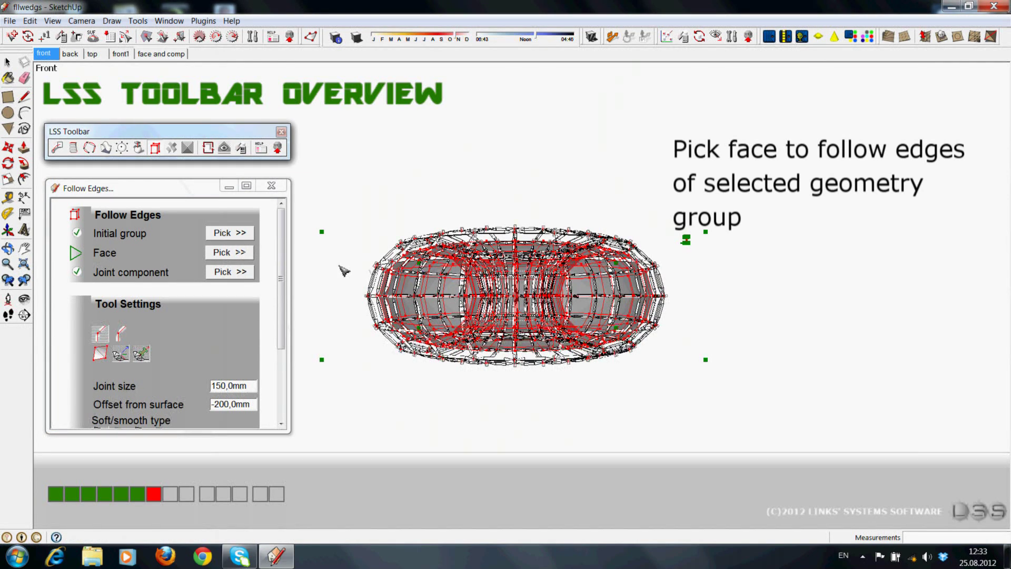
pyautogui.moveTo(281, 277); pyautogui.dragTo(281, 381)
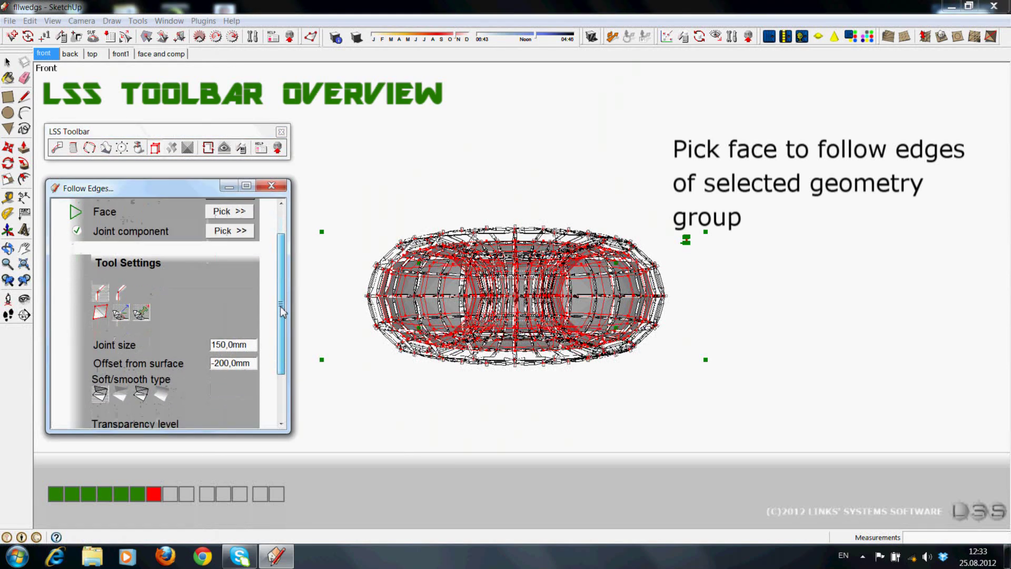
pyautogui.click(251, 413)
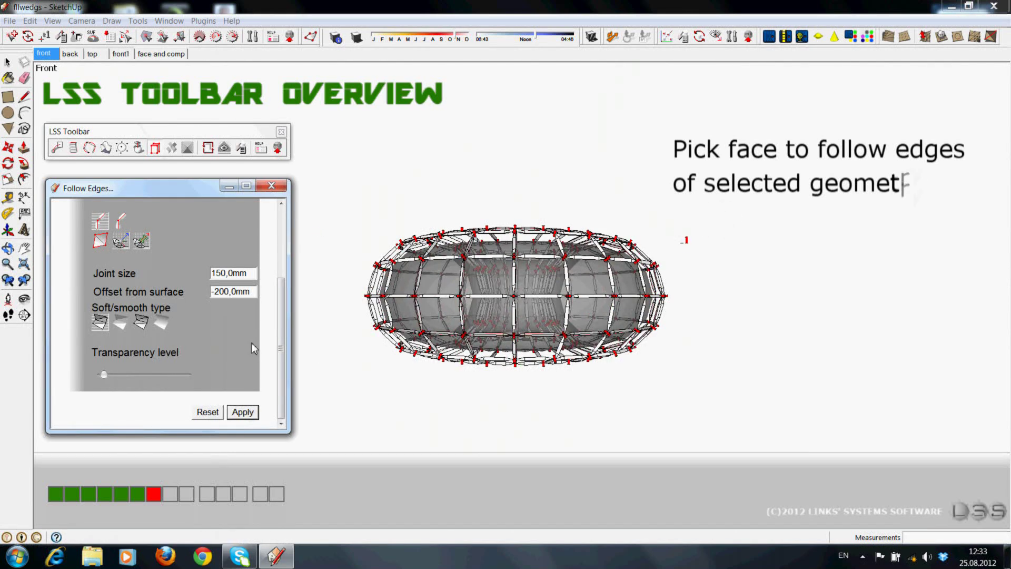
pyautogui.click(73, 59)
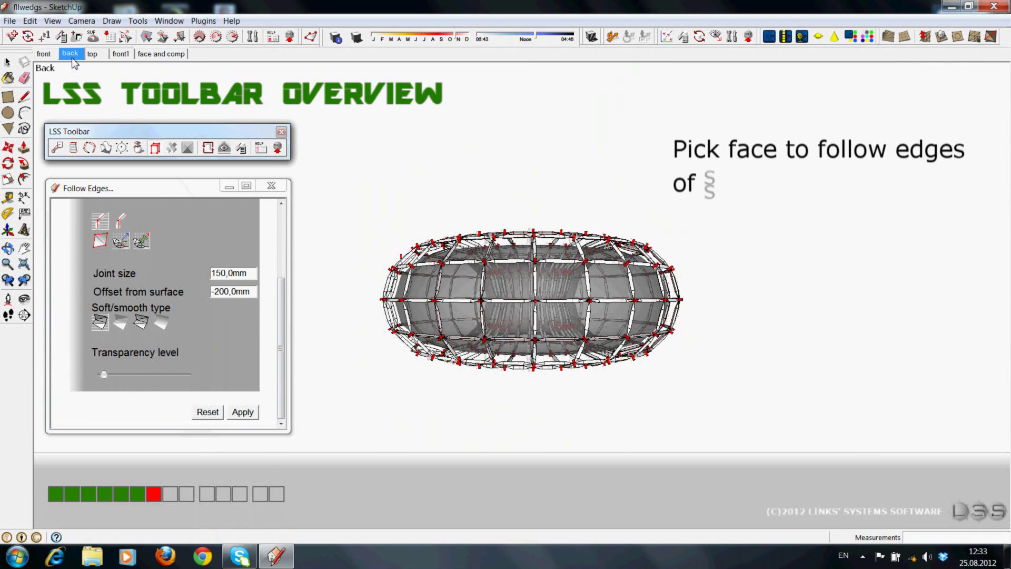
pyautogui.click(92, 56)
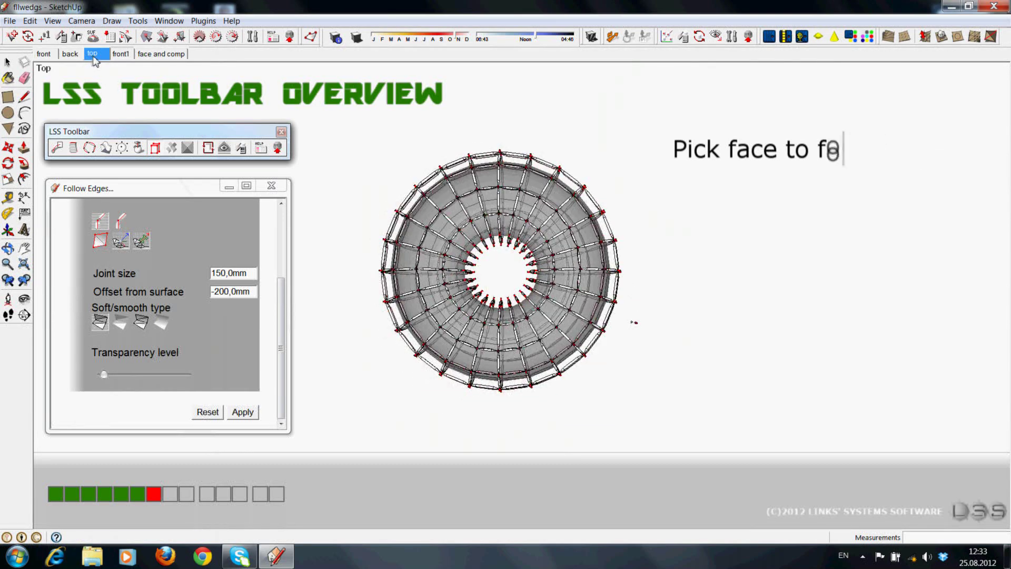
pyautogui.click(114, 57)
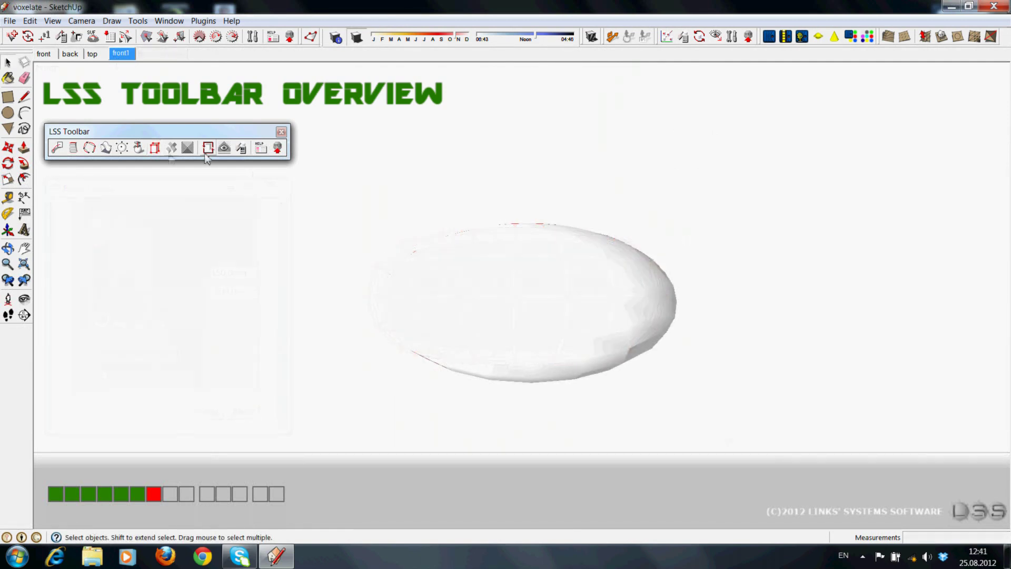
# Voxelate the ellipsoid group into 200 mm cubes with the Voxelate tool
pyautogui.click(172, 148)
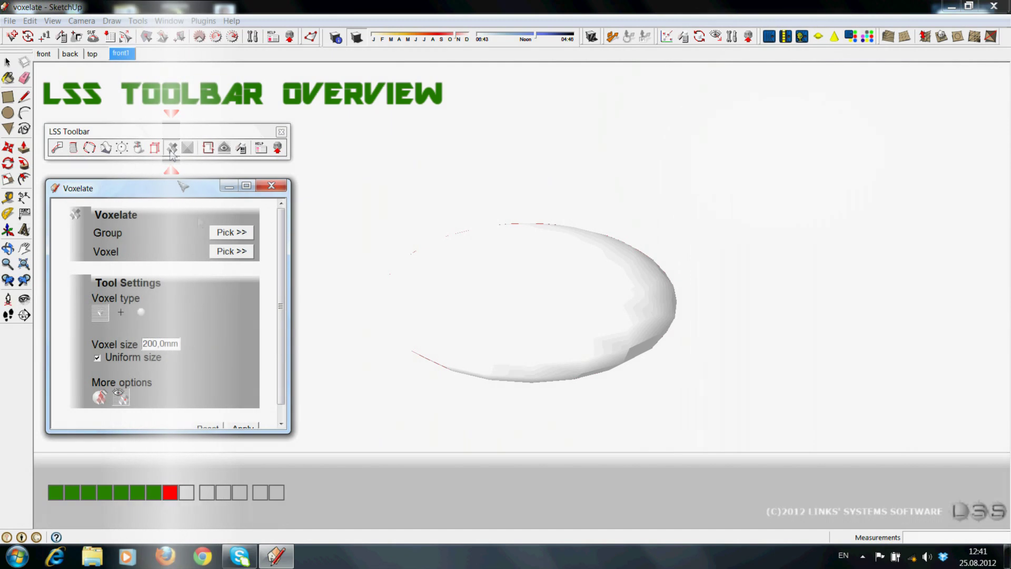
pyautogui.click(220, 233)
pyautogui.click(514, 271)
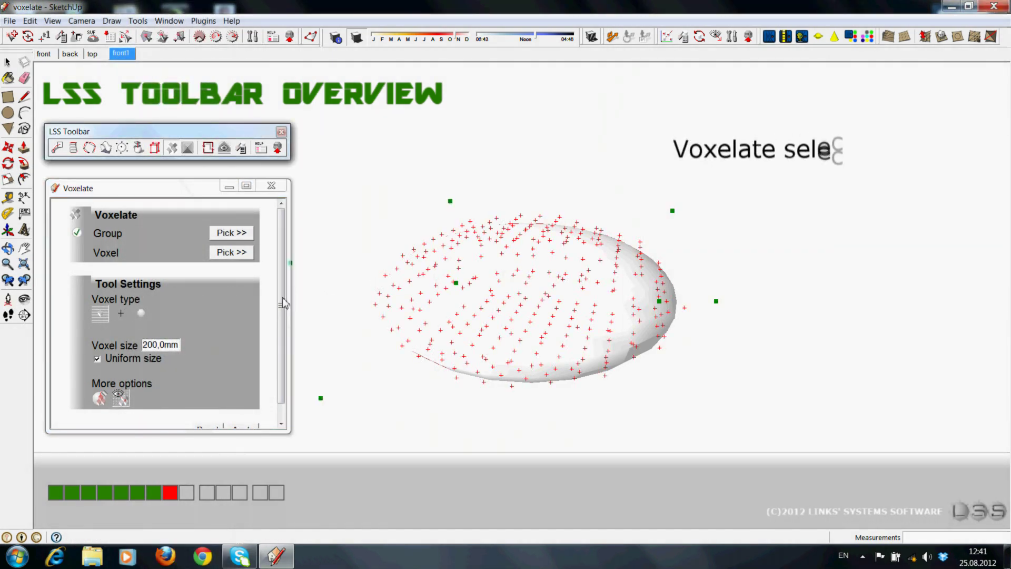
pyautogui.moveTo(283, 304); pyautogui.dragTo(283, 320)
pyautogui.click(241, 412)
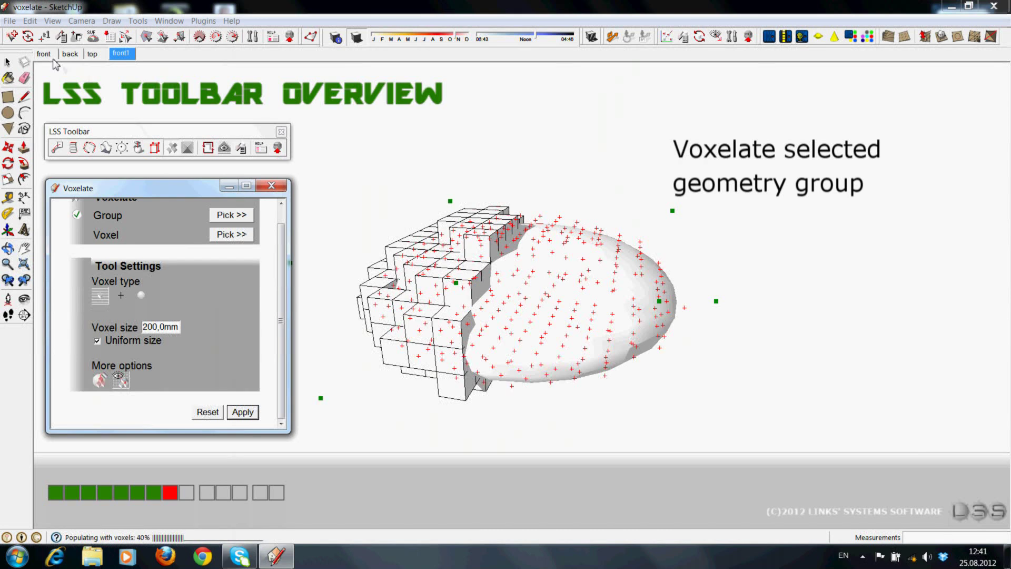
# Inspect the voxelated ellipsoid from the front, back, top and front1 scenes
pyautogui.click(51, 57)
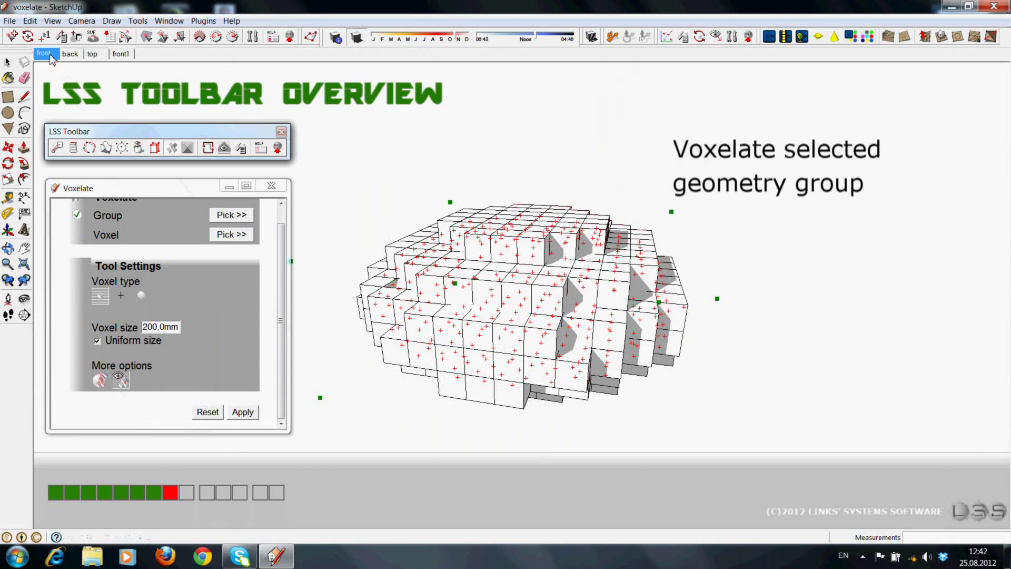
pyautogui.click(51, 56)
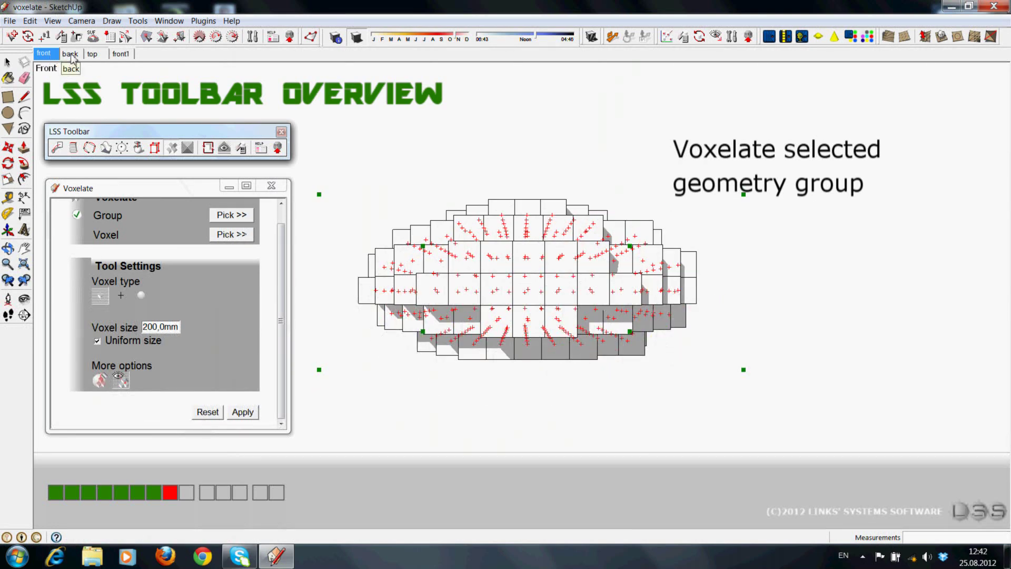
pyautogui.click(70, 55)
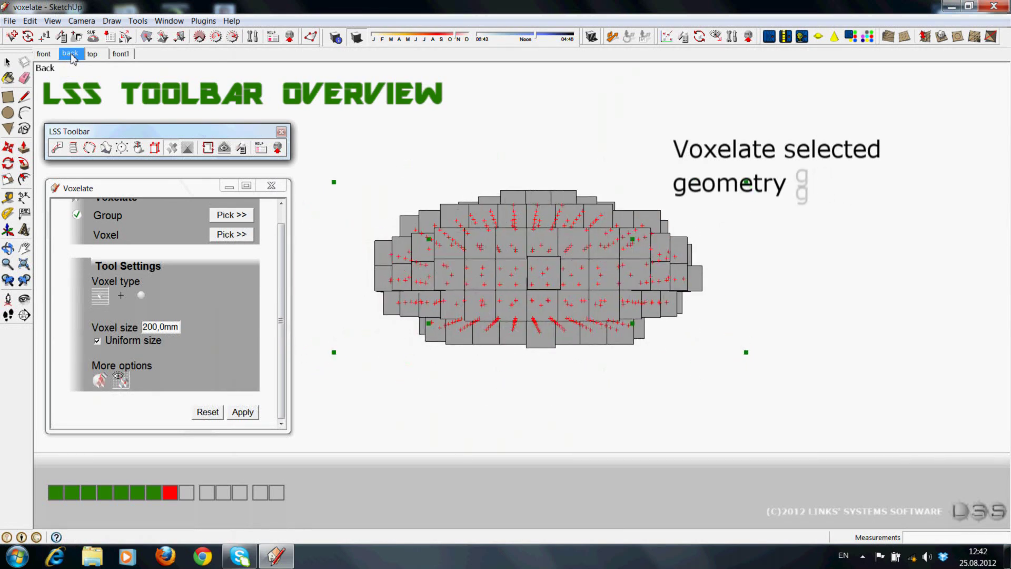
pyautogui.click(92, 55)
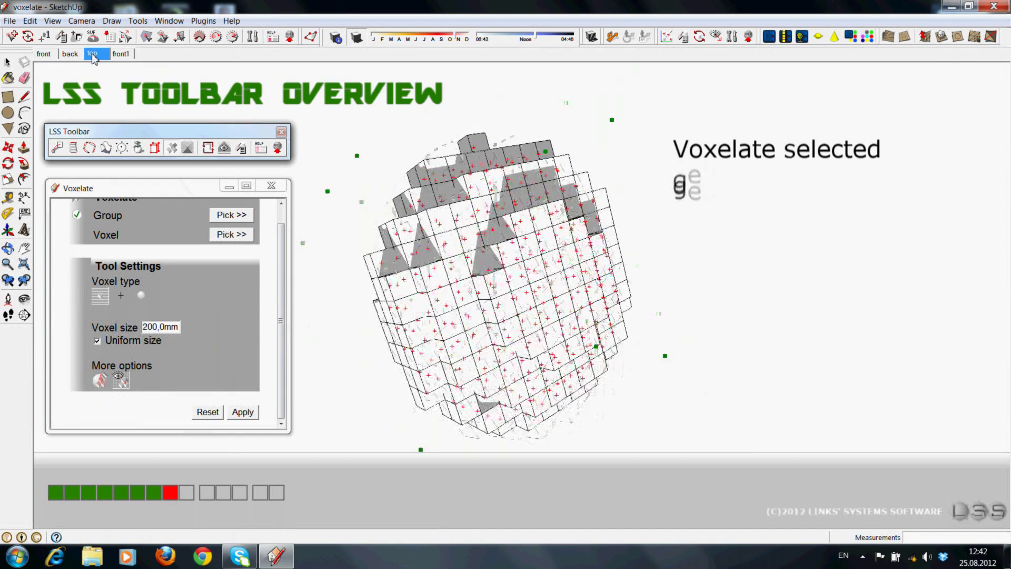
pyautogui.click(121, 54)
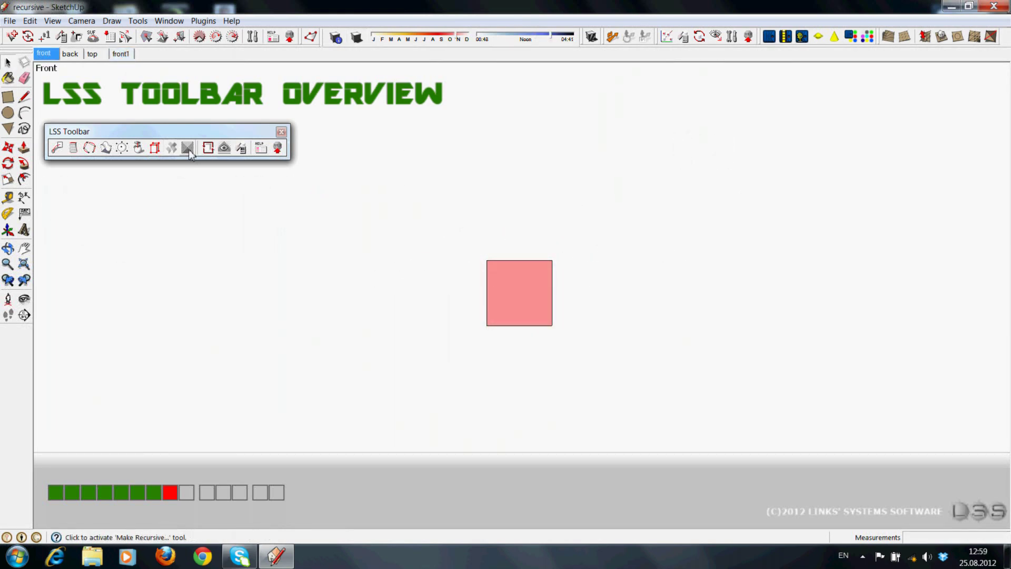
# Make the pink square group recursive at depth 3 and select the resulting column
pyautogui.click(188, 148)
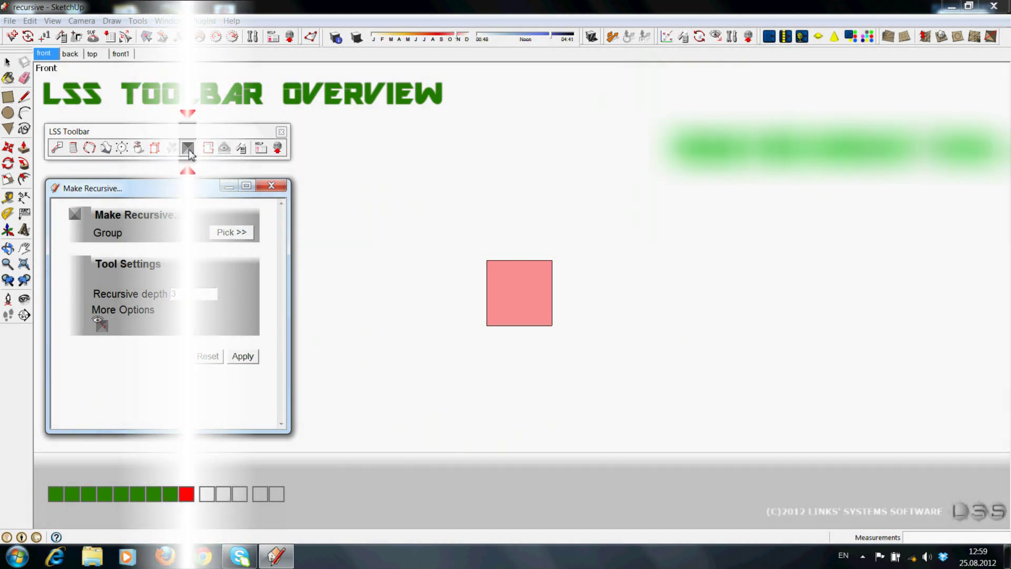
pyautogui.click(219, 238)
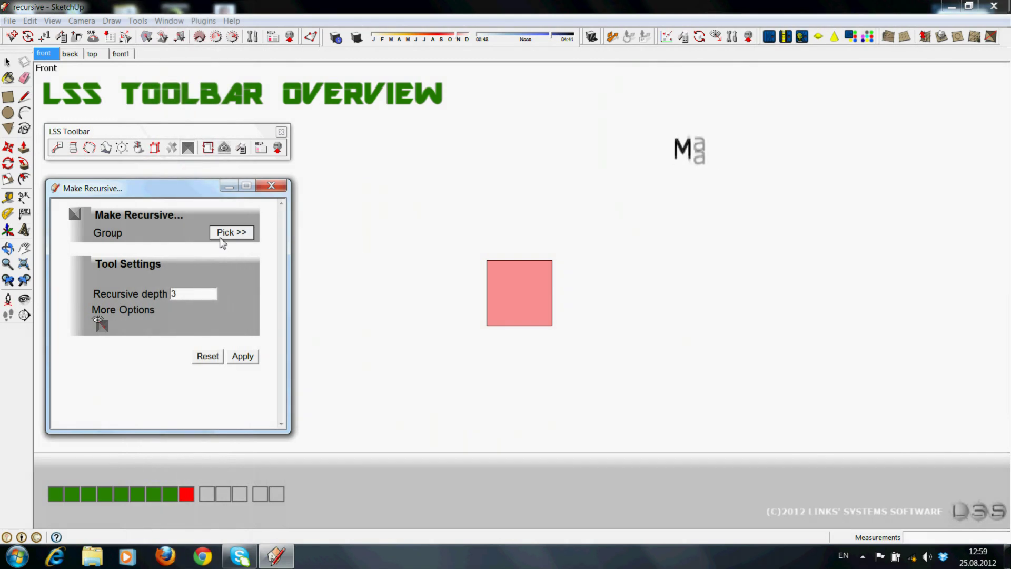
pyautogui.click(521, 290)
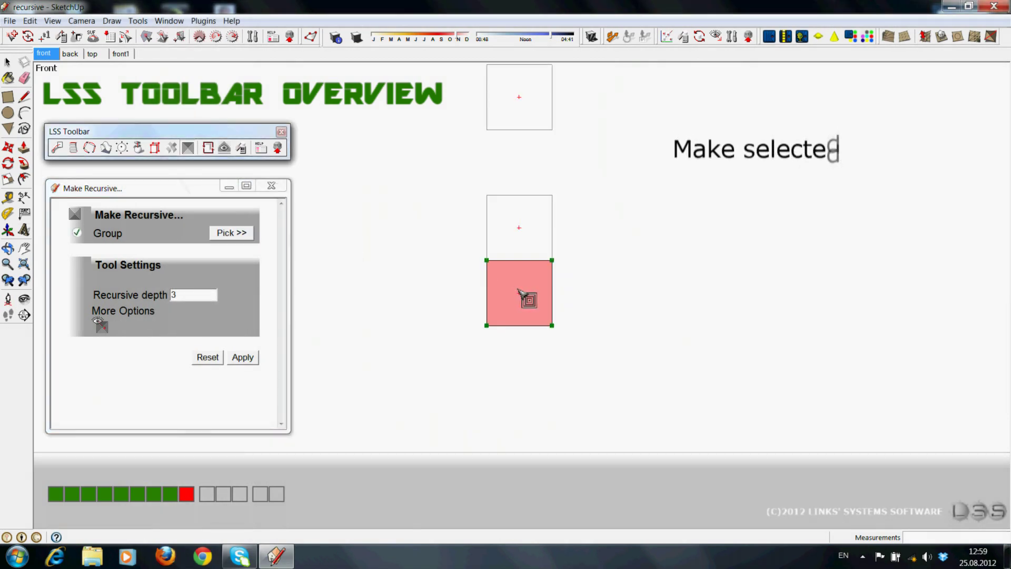
pyautogui.click(243, 358)
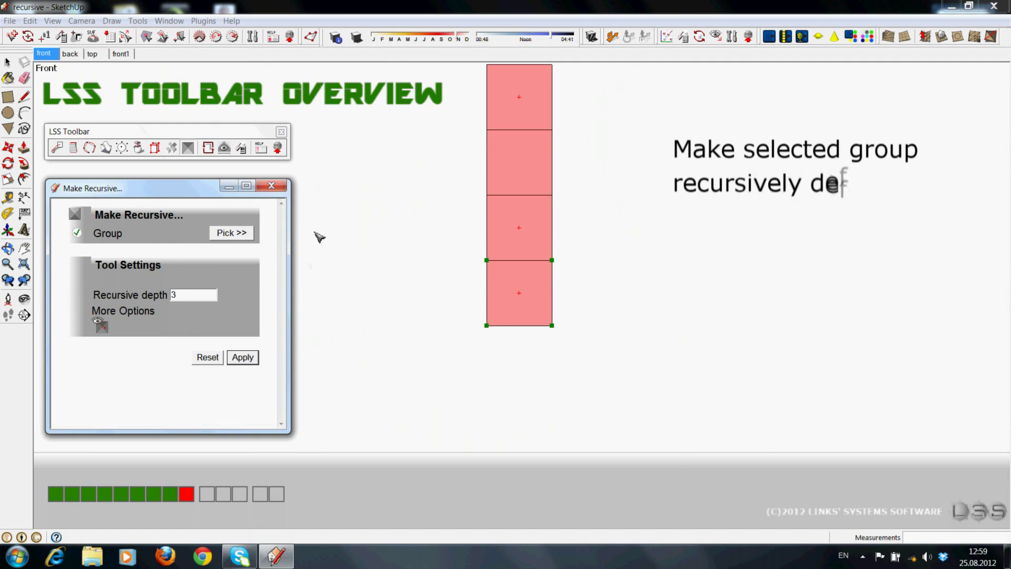
pyautogui.click(276, 187)
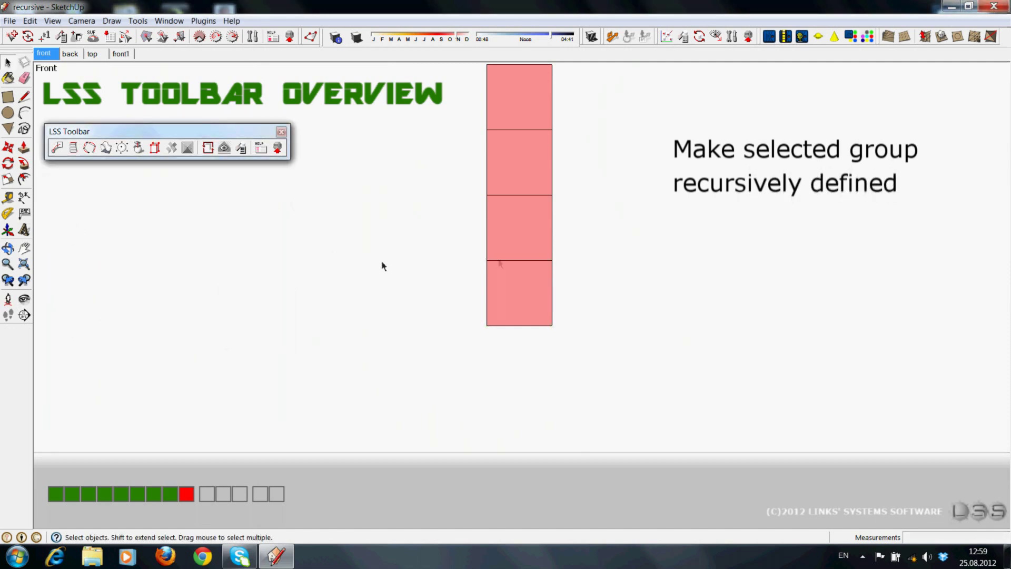
pyautogui.click(531, 291)
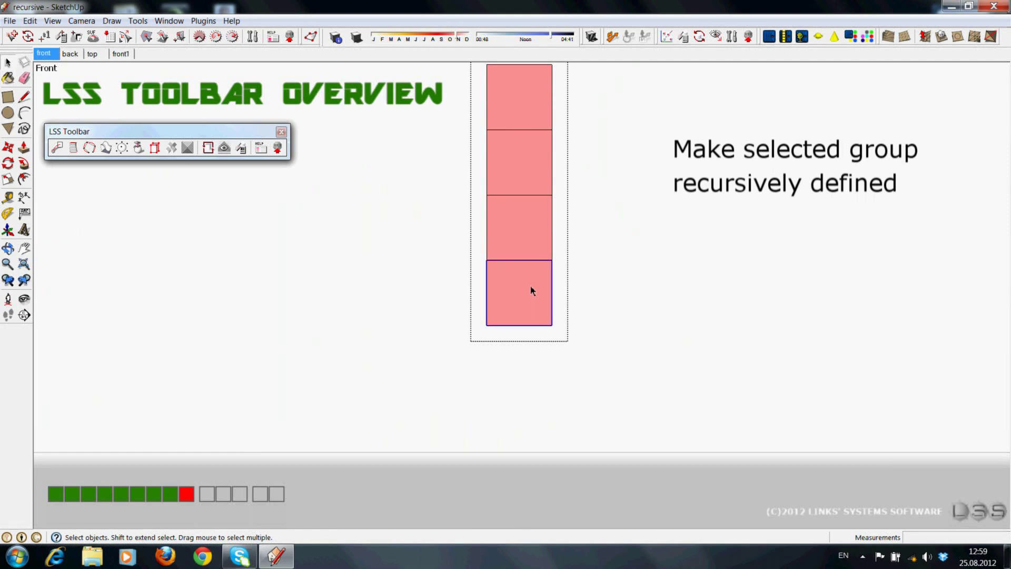
# Rotate the bottom square 45° and refresh the recursive object
pyautogui.press('m')
pyautogui.press('q')
pyautogui.click(547, 295)
pyautogui.click(546, 267)
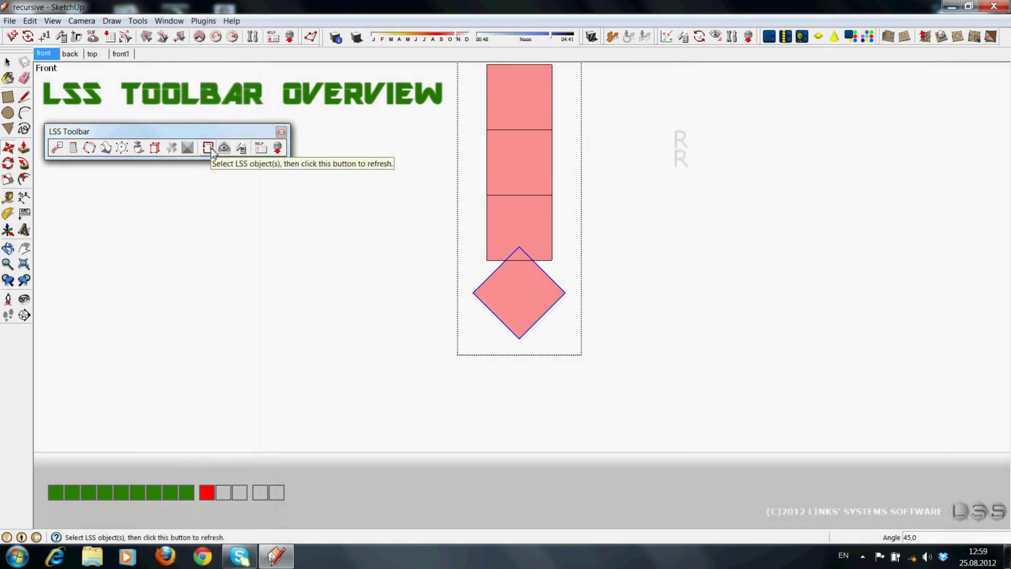
pyautogui.click(211, 151)
# Scale the diamond to 0.5 and refresh the recursive object again
pyautogui.press('m')
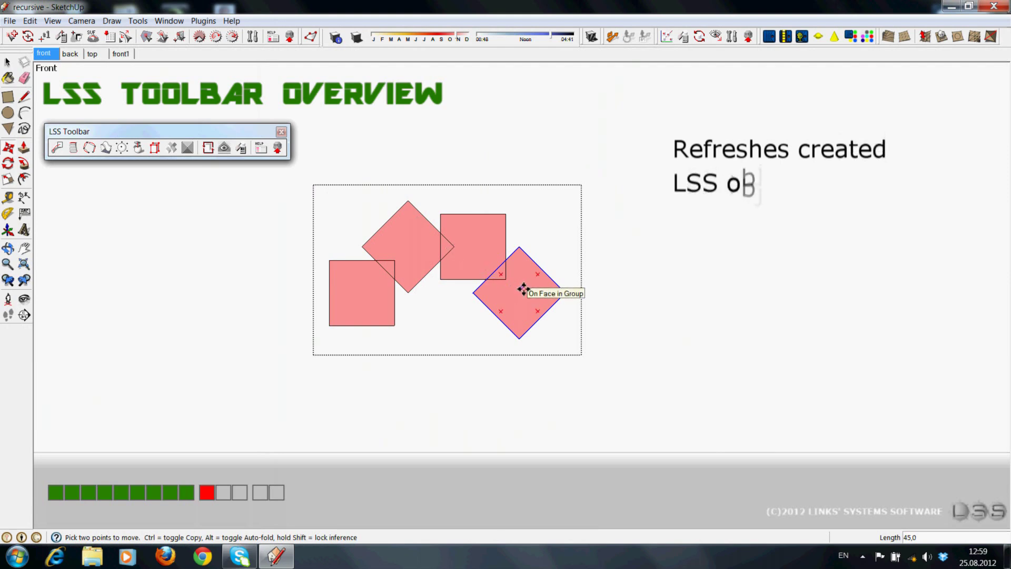
pyautogui.press('s')
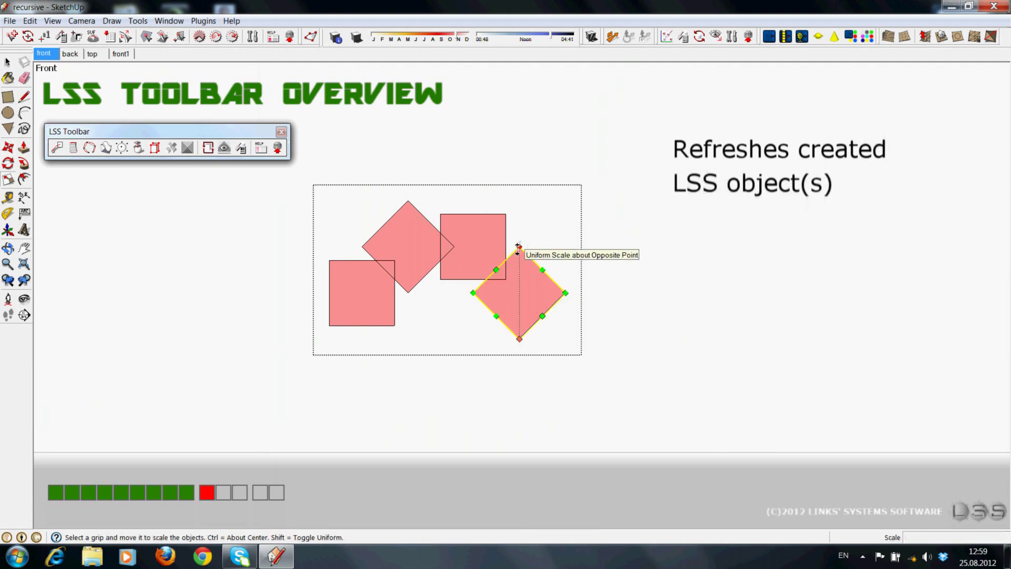
pyautogui.moveTo(520, 247); pyautogui.dragTo(513, 285)
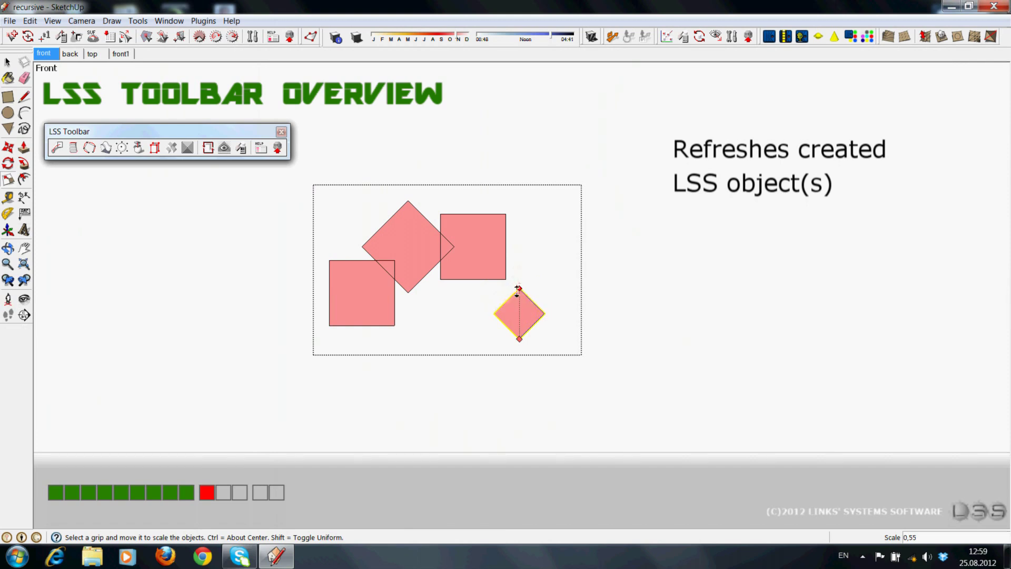
pyautogui.moveTo(520, 293); pyautogui.dragTo(519, 293)
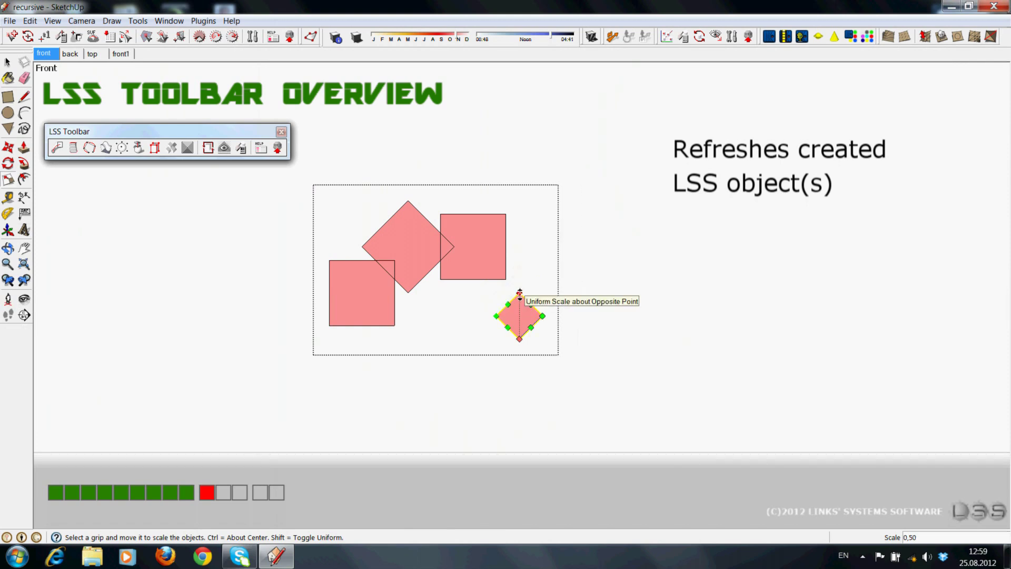
pyautogui.click(209, 148)
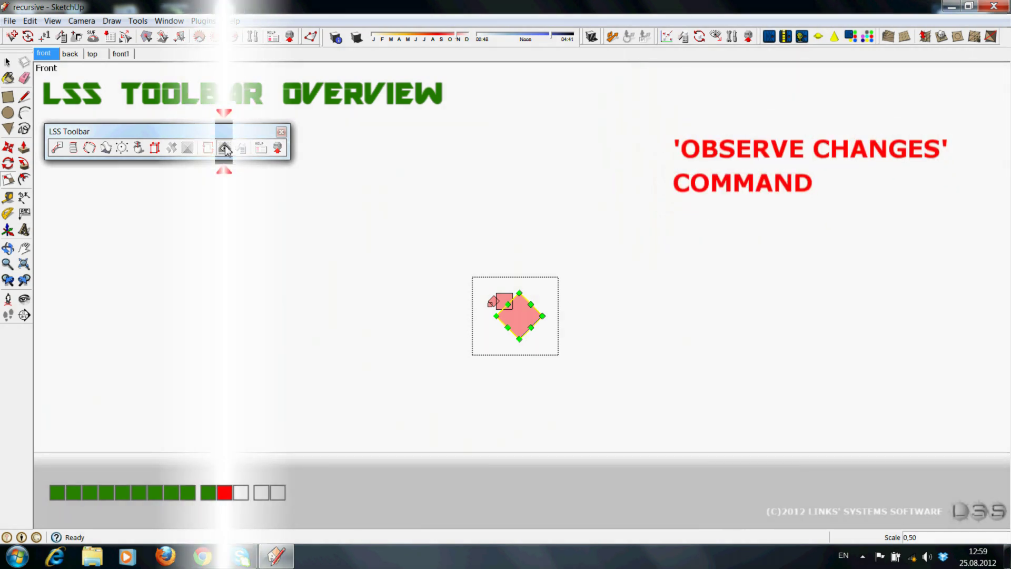
# Turn on Observe Changes, move the diamond left and copy it to the right
pyautogui.click(225, 149)
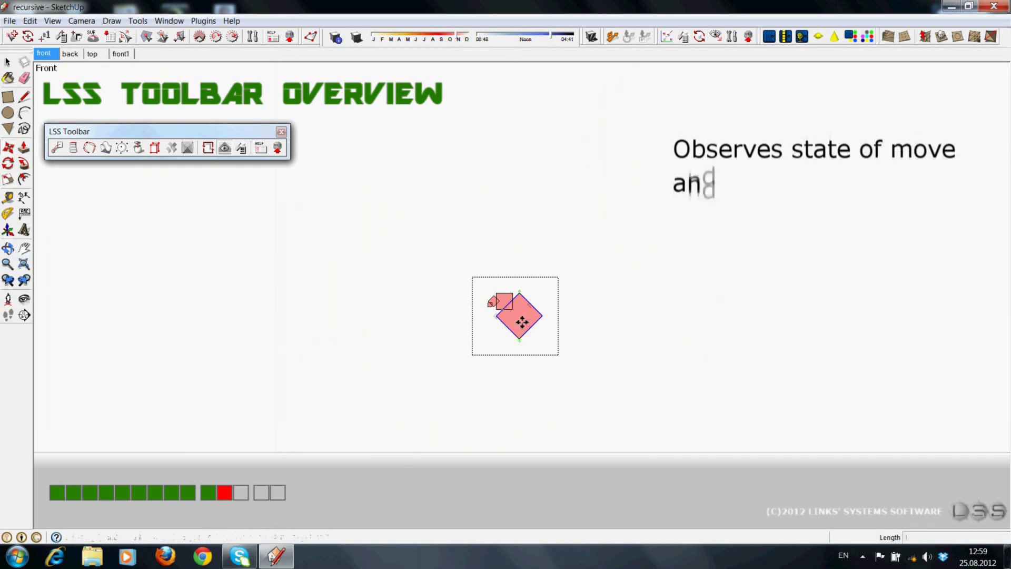
pyautogui.press('m')
pyautogui.click(527, 315)
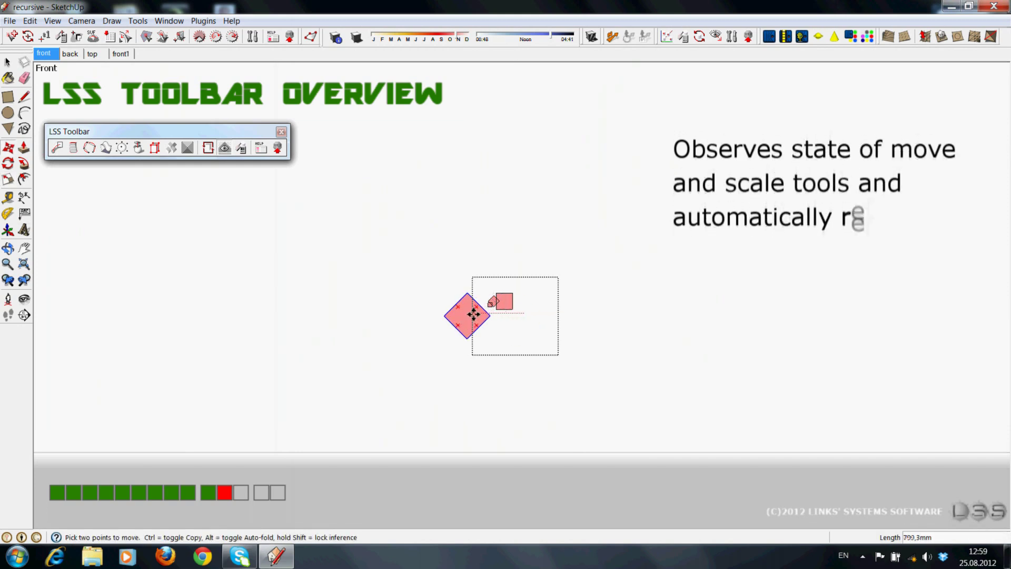
pyautogui.click(473, 315)
pyautogui.keyDown('ctrl'); pyautogui.click(474, 315); pyautogui.keyUp('ctrl')
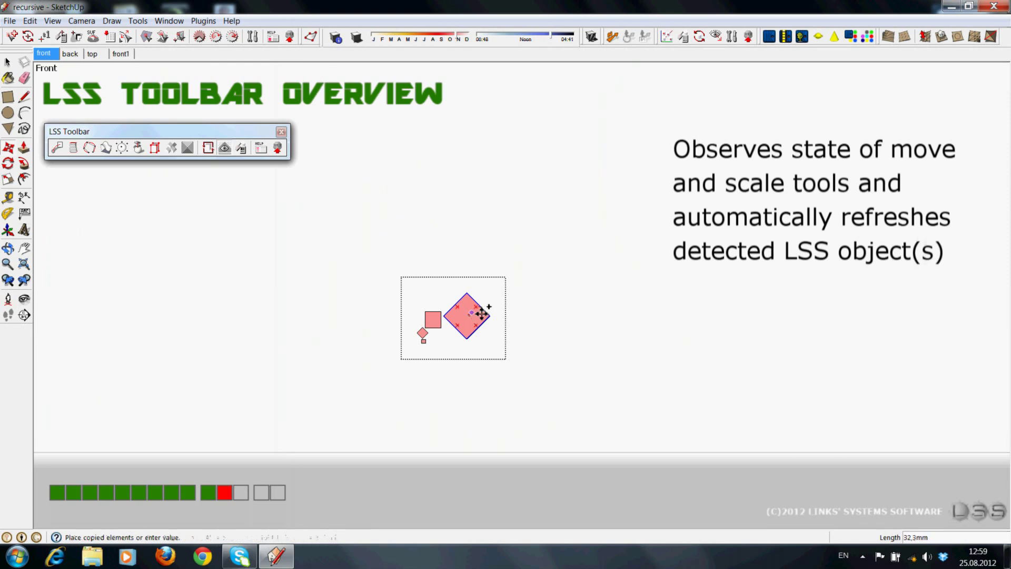
pyautogui.click(575, 311)
# Rotate the right diamond −45°, copy a diamond below, and rotate that copy
pyautogui.moveTo(563, 320); pyautogui.dragTo(592, 320)
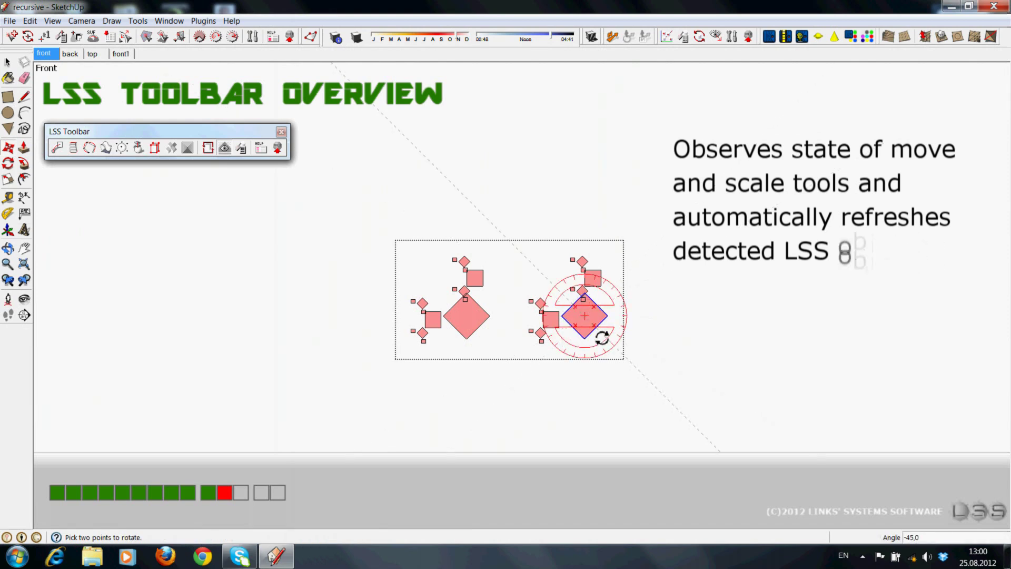
pyautogui.click(602, 338)
pyautogui.press('m')
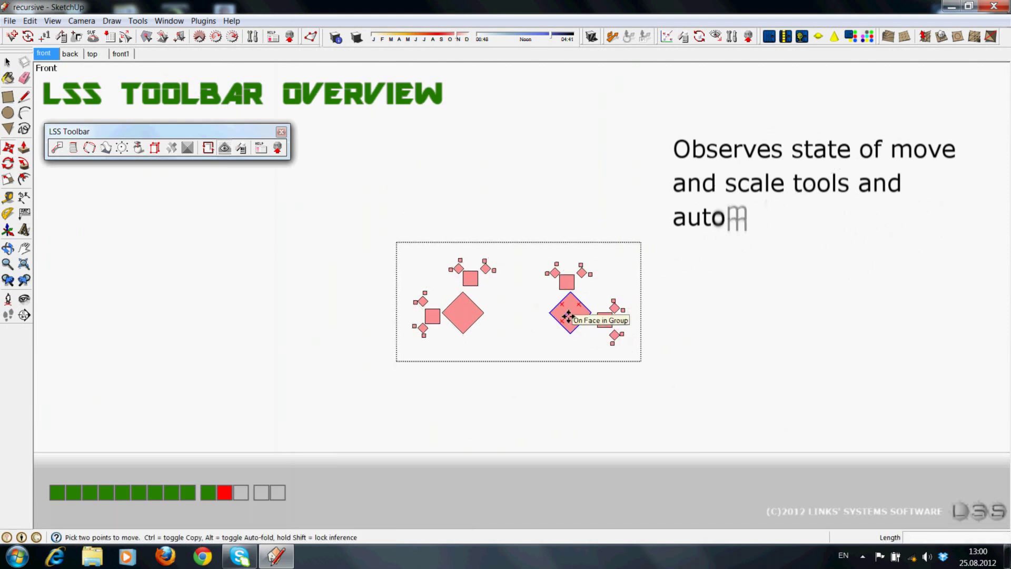
pyautogui.keyDown('shift'); pyautogui.moveTo(564, 316); pyautogui.dragTo(574, 235, button='middle'); pyautogui.keyUp('shift')
pyautogui.click(579, 232)
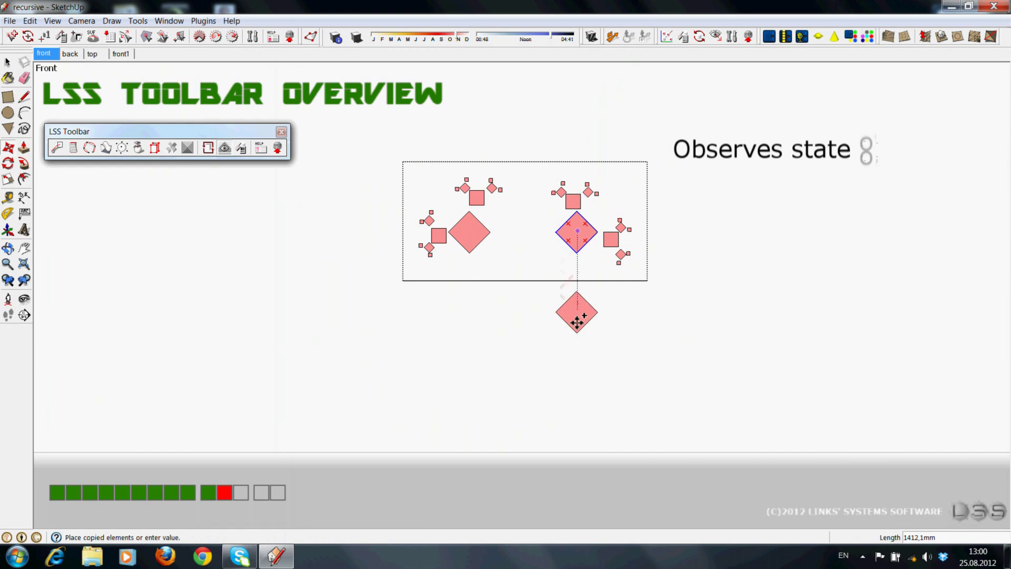
pyautogui.click(580, 332)
pyautogui.press('q')
pyautogui.click(577, 330)
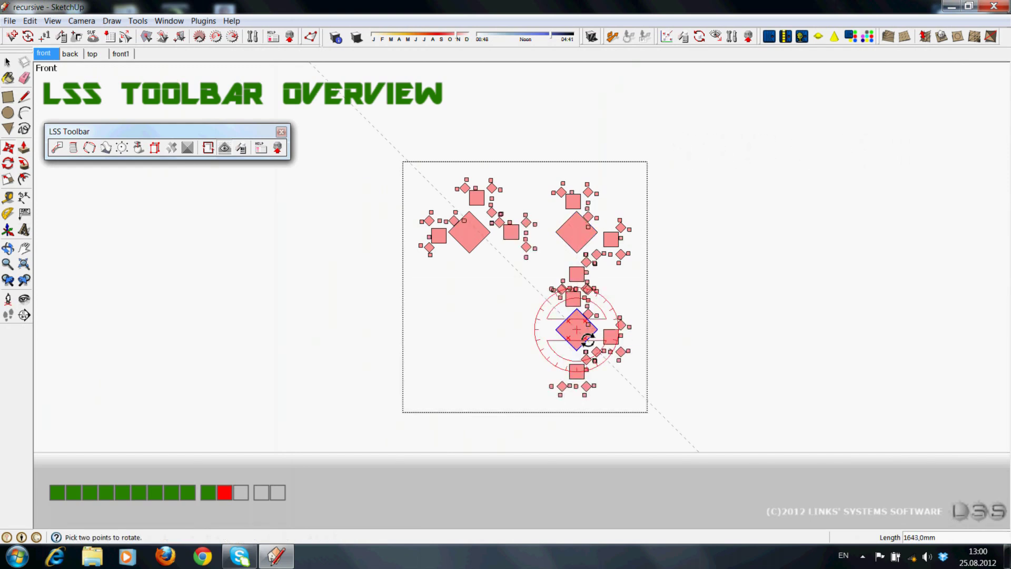
pyautogui.click(596, 315)
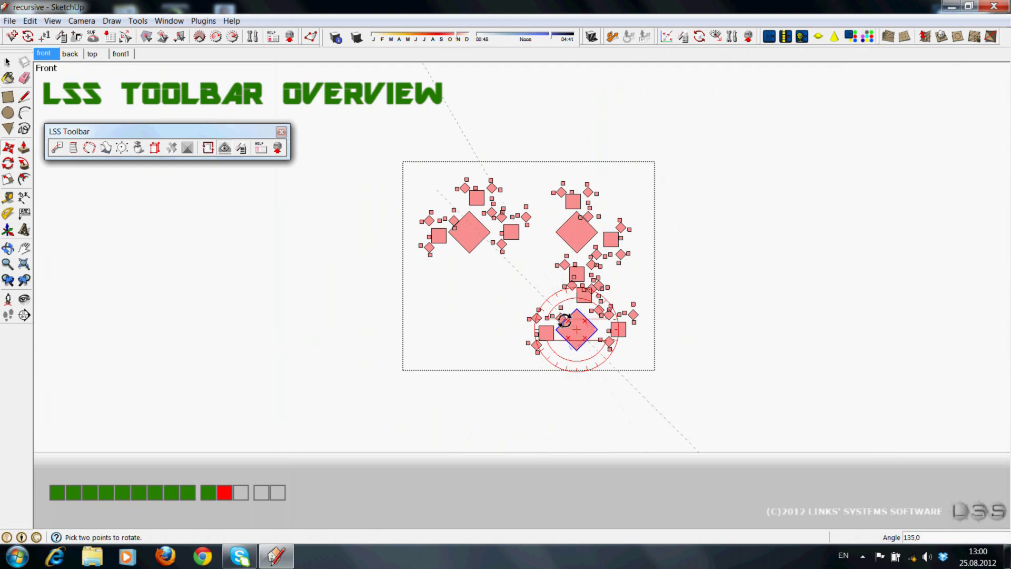
# Select the whole recursive group and open its LSS Properties
pyautogui.press('q')
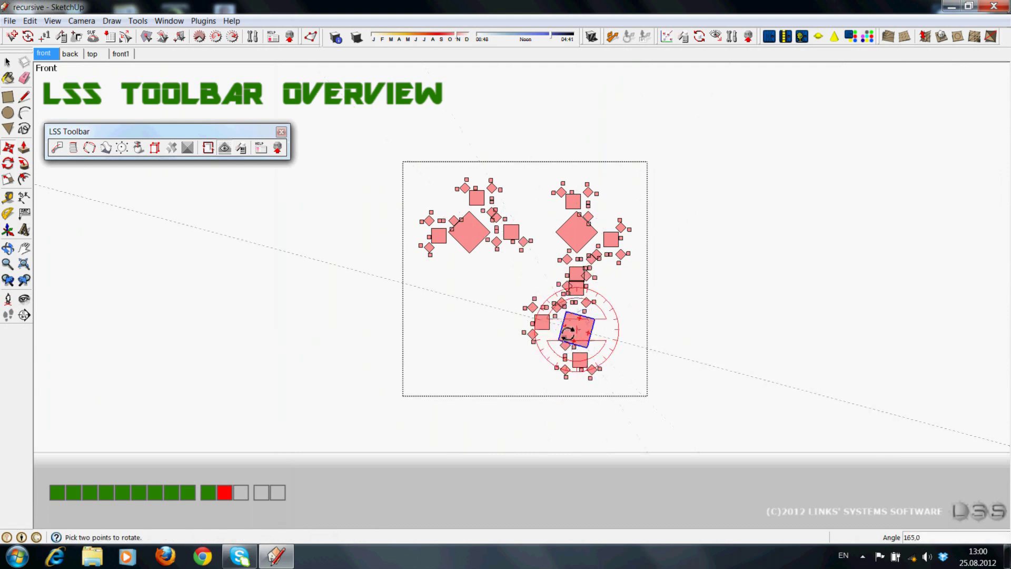
pyautogui.press('space')
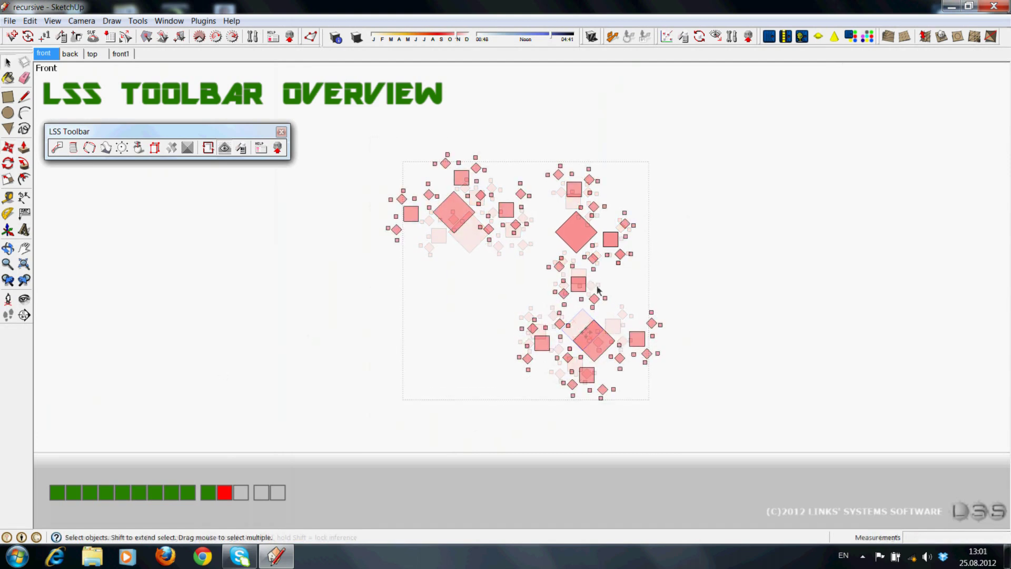
pyautogui.click(592, 327)
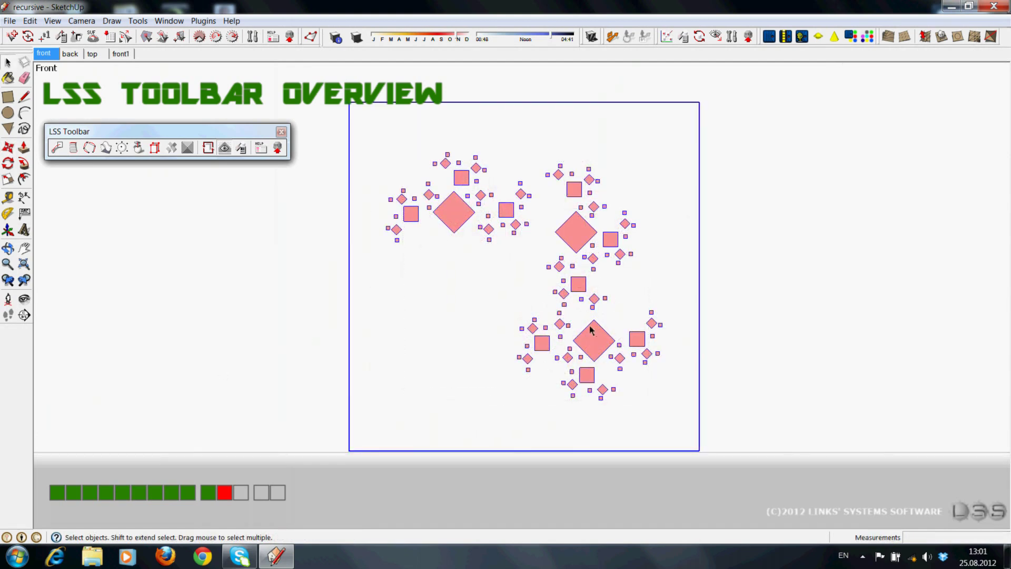
pyautogui.click(242, 149)
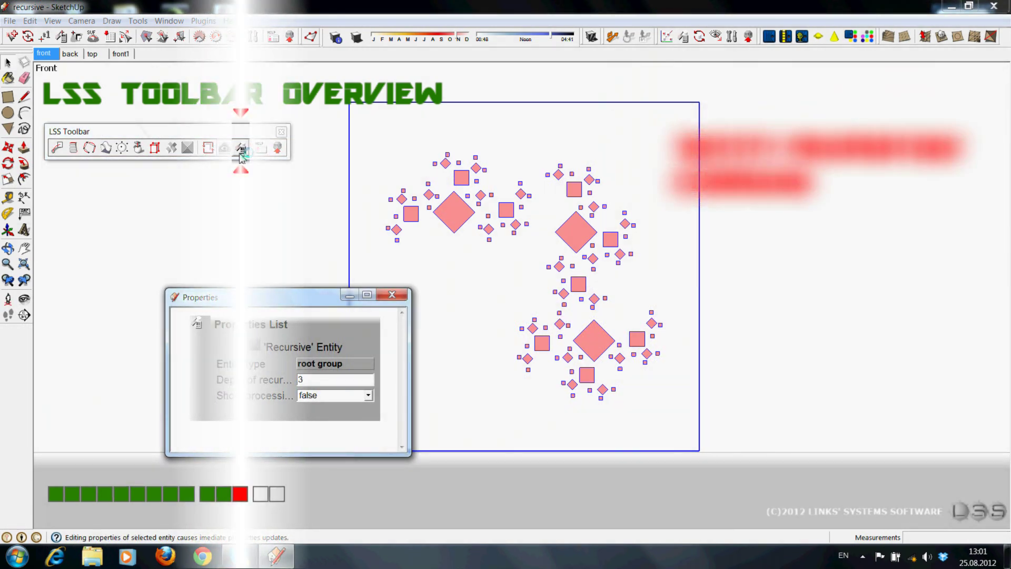
# Enlarge the Properties dialog, use recursion depth 5, and set Show processing to true
pyautogui.moveTo(257, 289); pyautogui.dragTo(153, 182)
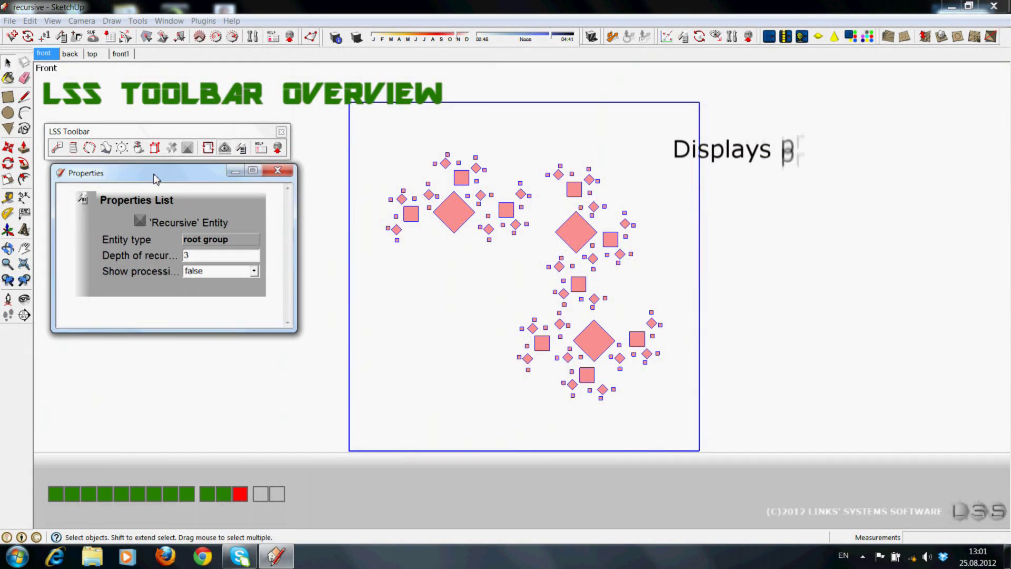
pyautogui.moveTo(155, 336); pyautogui.dragTo(155, 361)
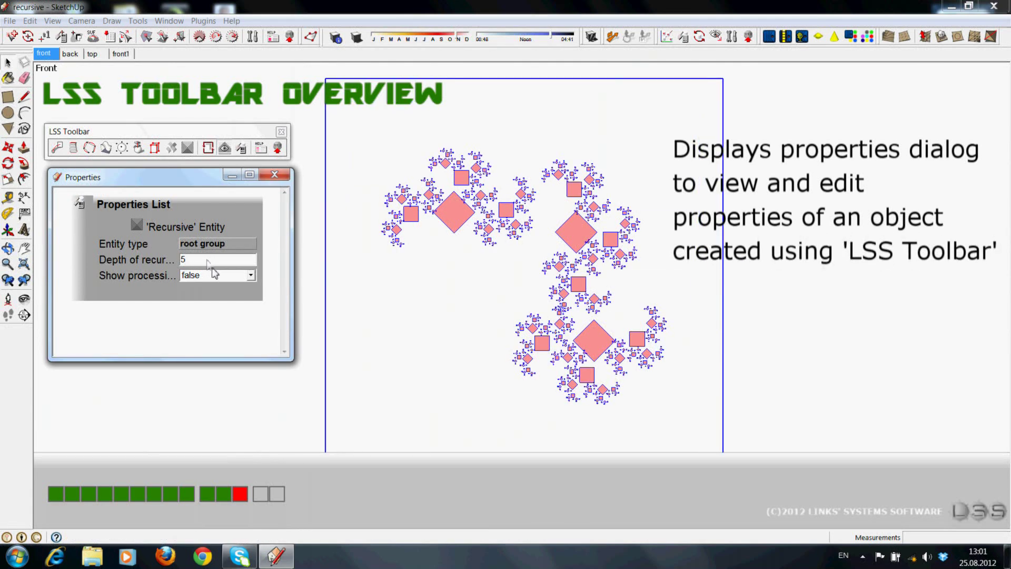
pyautogui.click(212, 275)
pyautogui.click(208, 285)
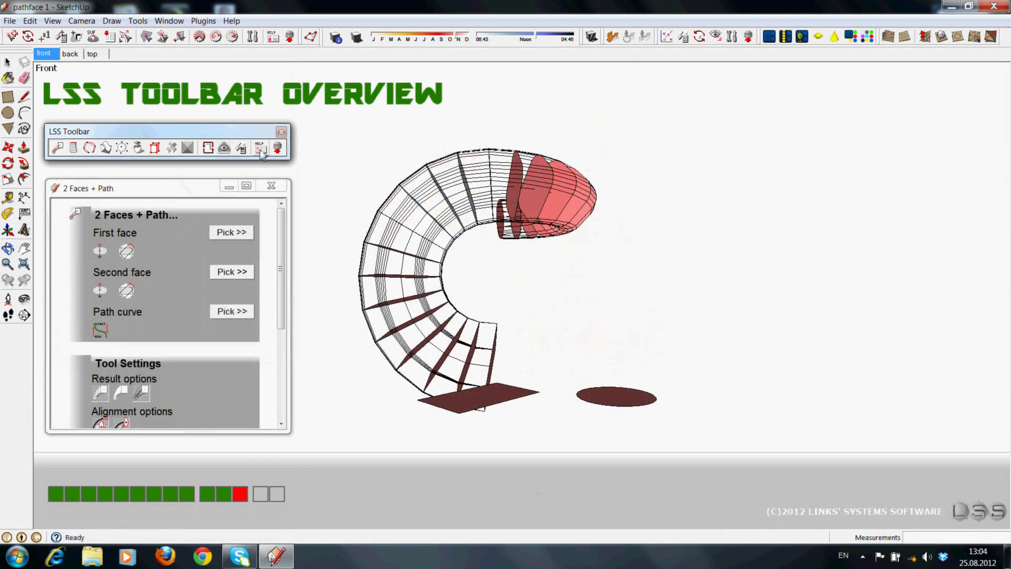
# Open the LSS Toolbar help page in the browser
pyautogui.click(259, 149)
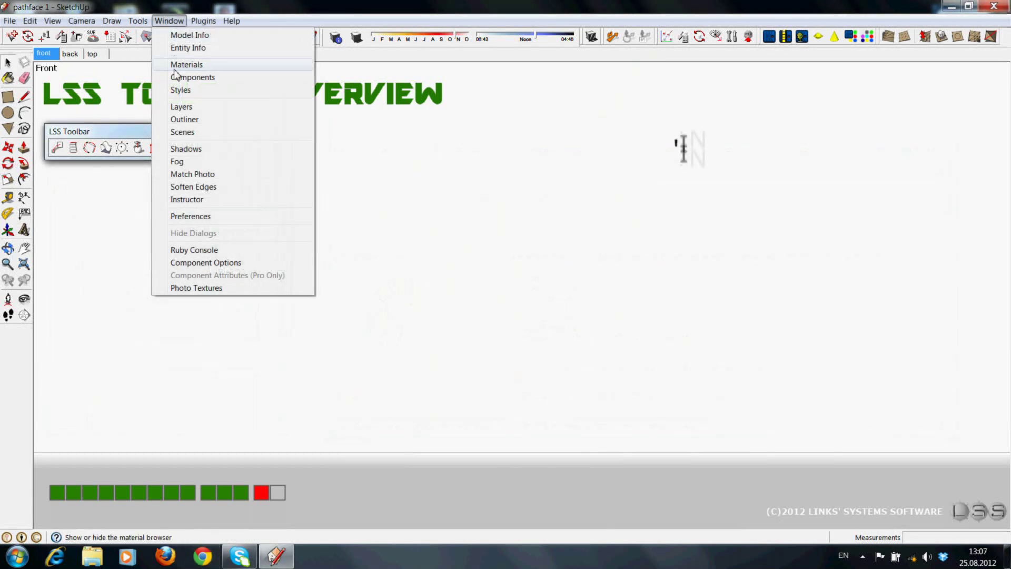
# Open the Instructor and view help for 2 Faces + Path, Blend and Recursively Smoothed Curve
pyautogui.click(187, 200)
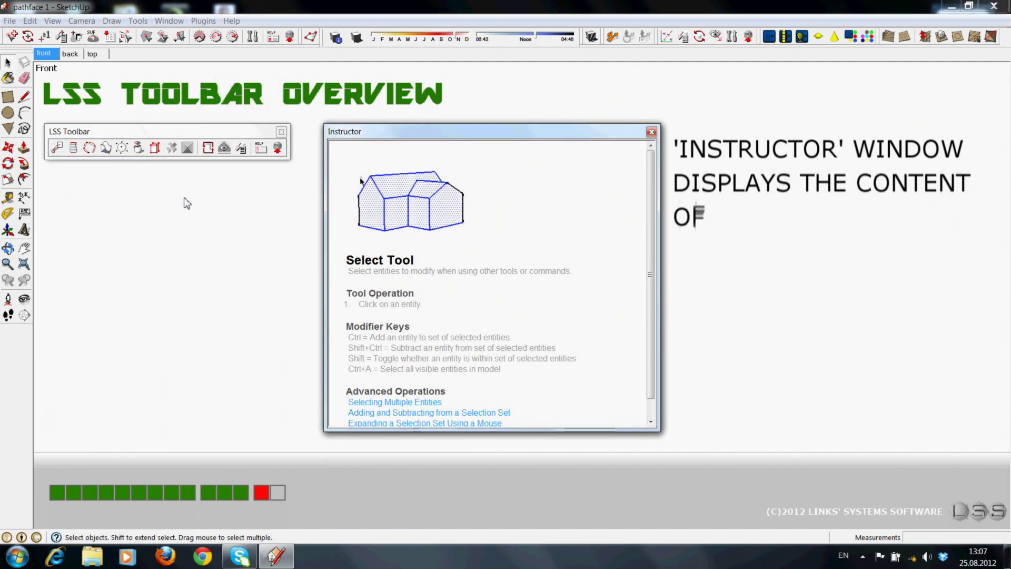
pyautogui.click(57, 148)
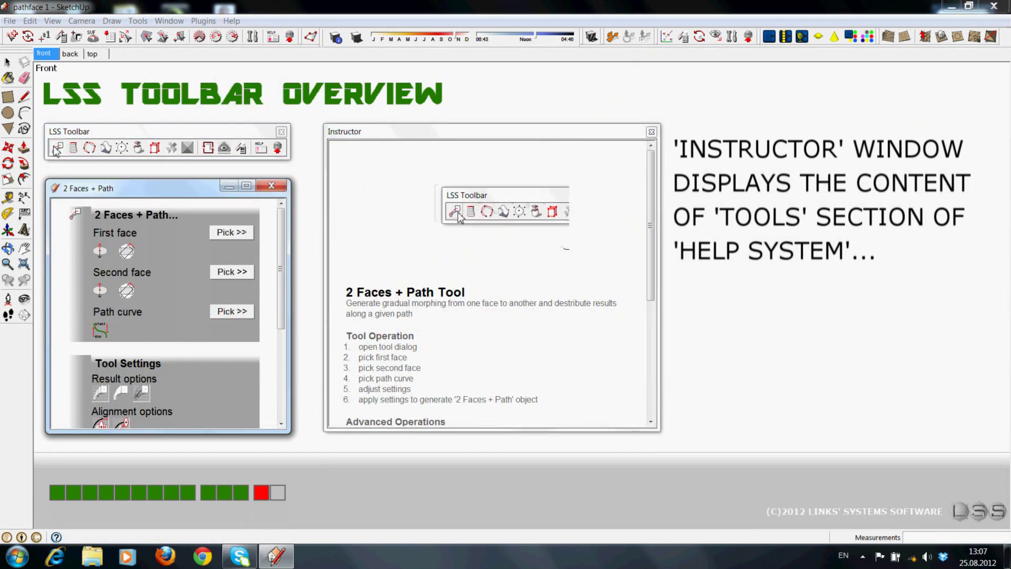
pyautogui.click(74, 149)
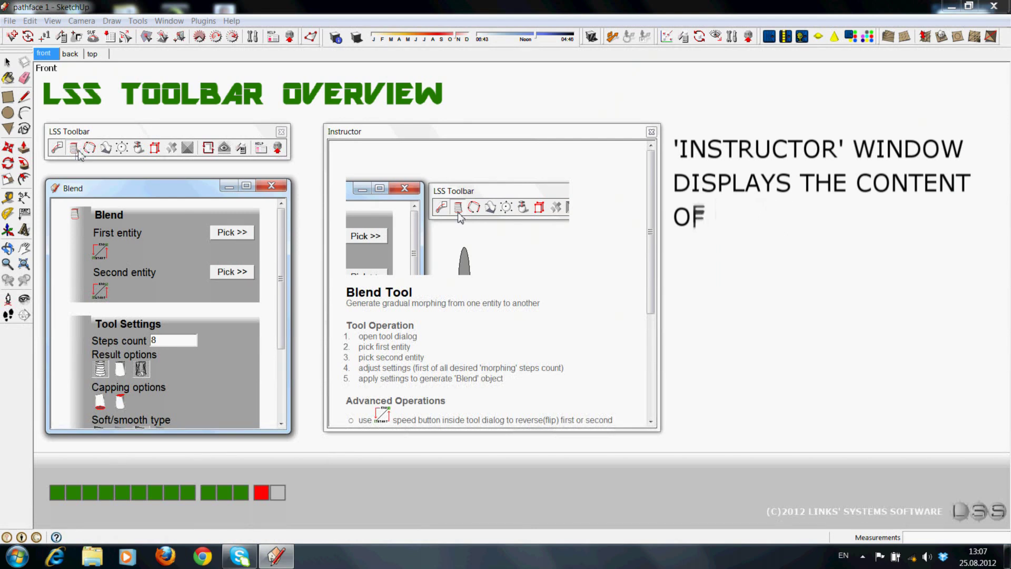
pyautogui.click(91, 149)
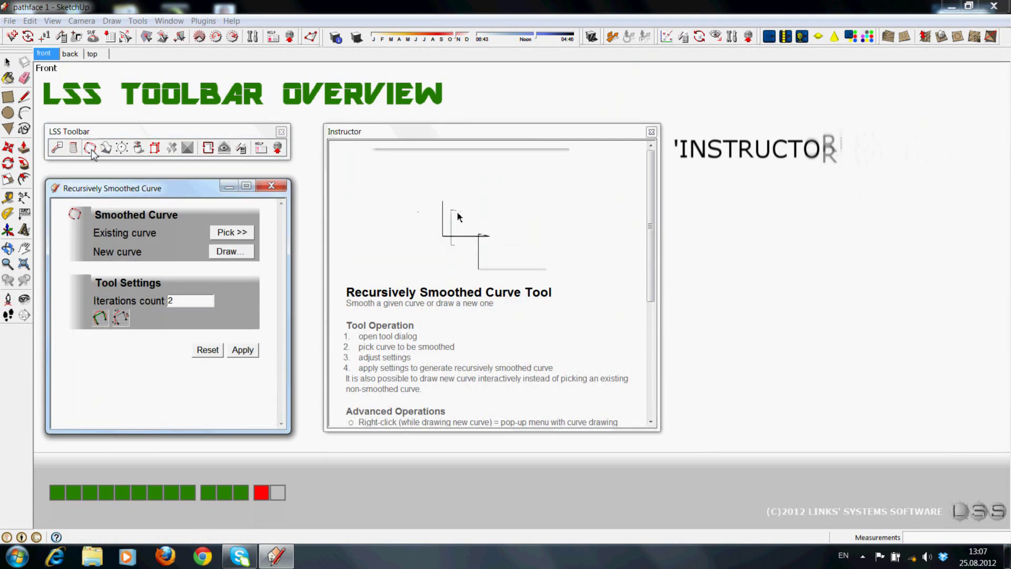